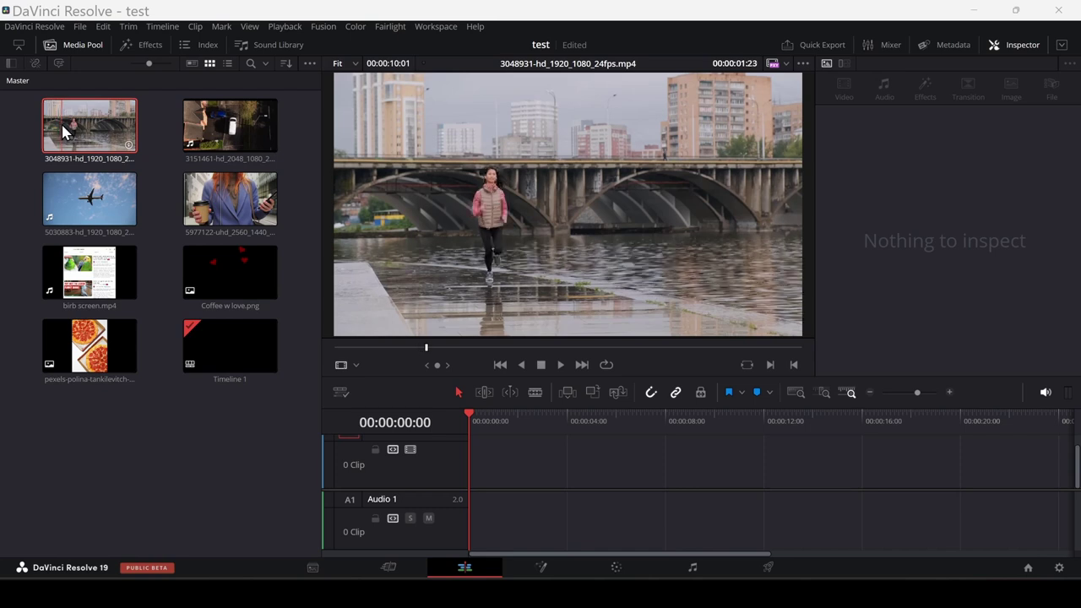
# Place clip 3048931-hd_1920_1080_24fps.mp4 on Timeline 1 and scrub back a few frames to preview it.
pyautogui.moveTo(63, 133); pyautogui.dragTo(466, 477)
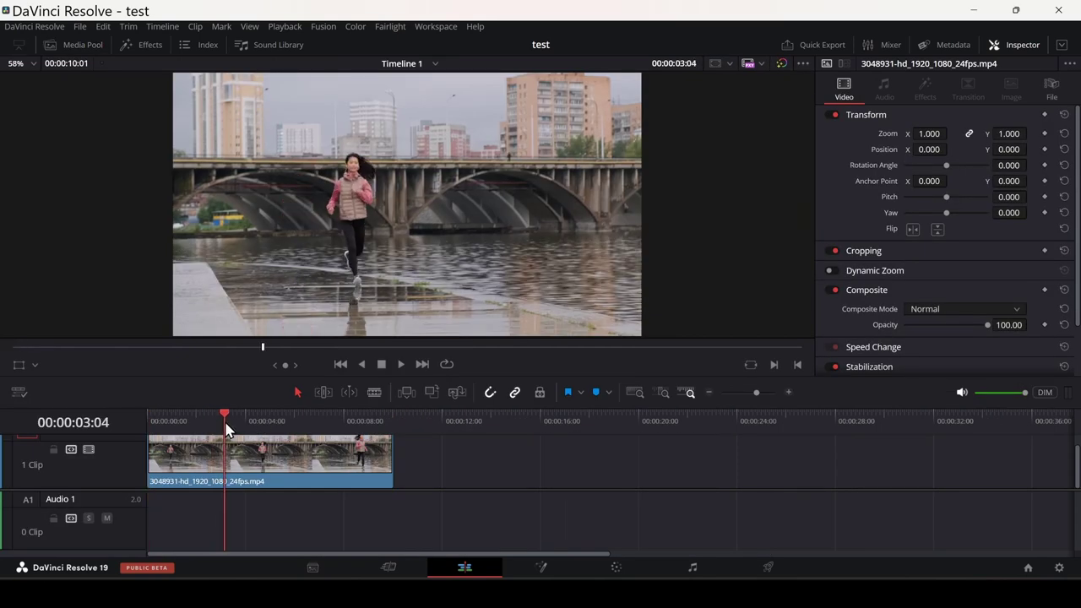
pyautogui.moveTo(267, 423); pyautogui.dragTo(260, 424)
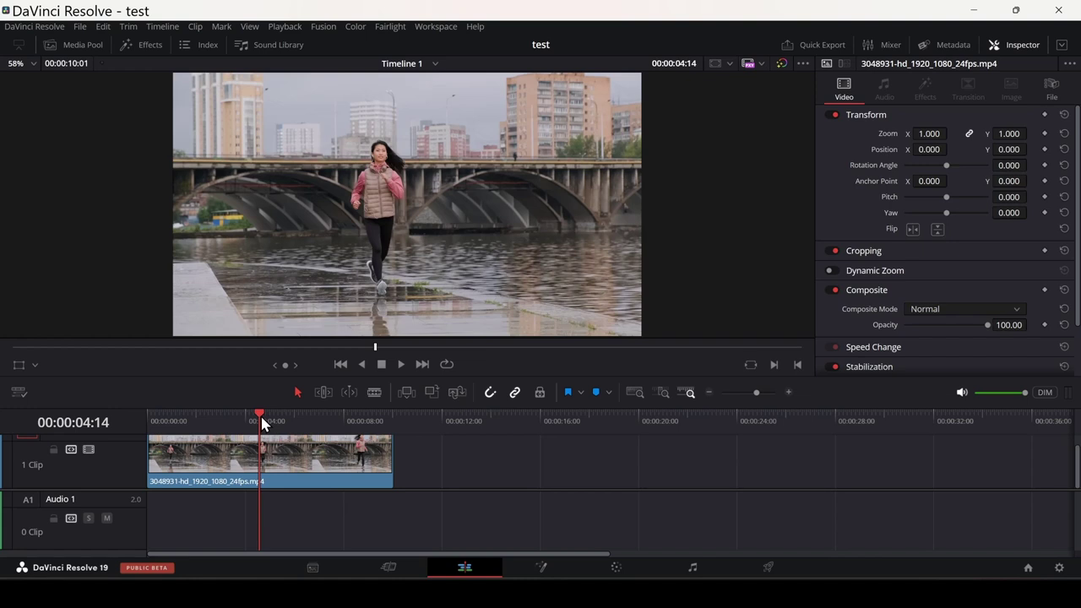
# On the Fusion page, drop a Tracker from the Effects library between MediaIn1 and MediaOut1.
pyautogui.click(541, 567)
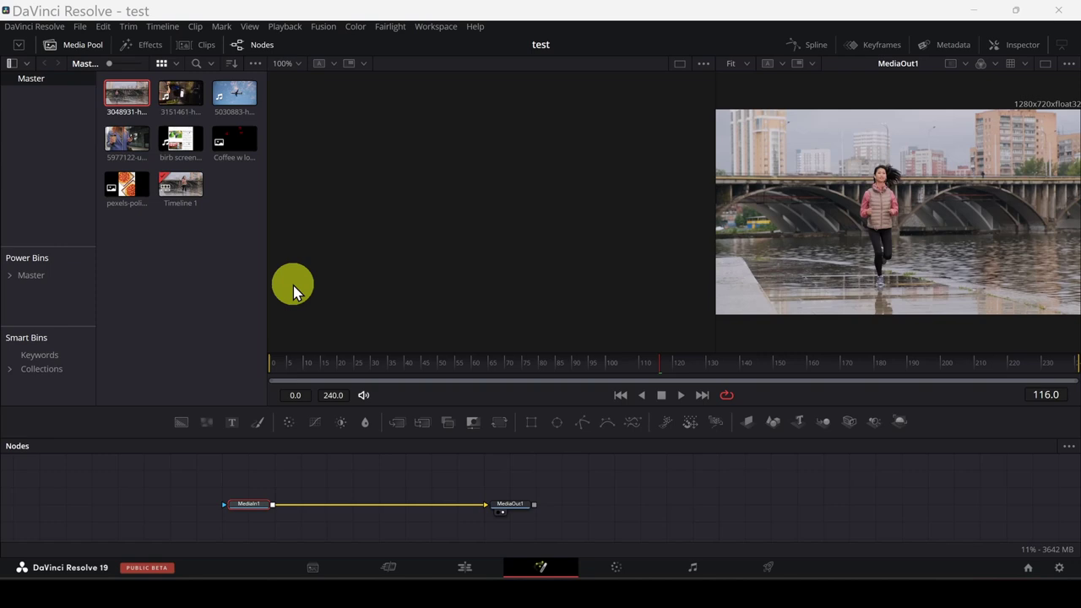
pyautogui.click(140, 47)
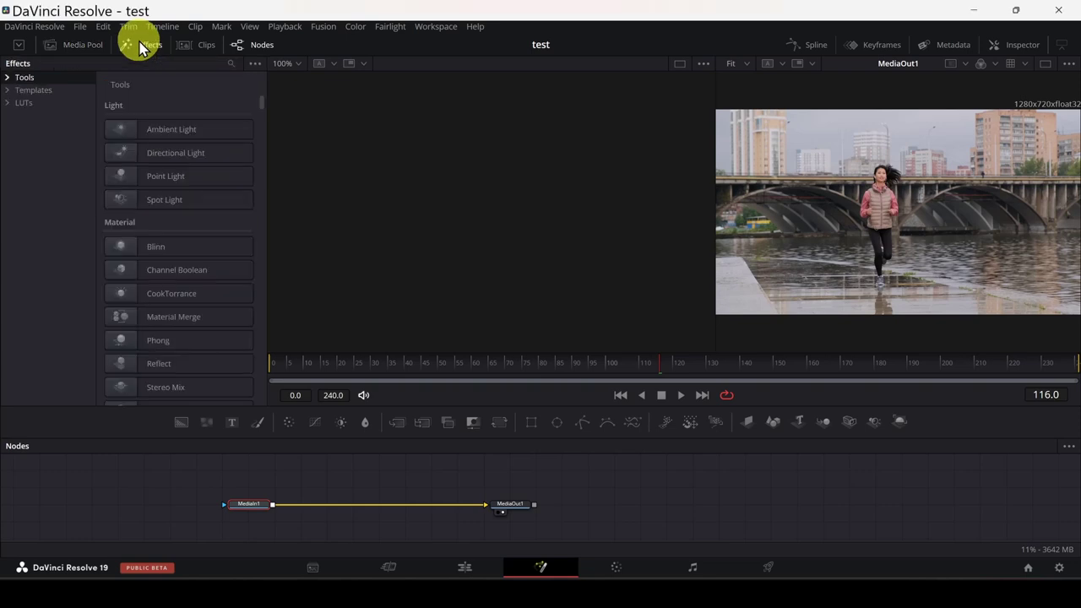
pyautogui.write('t')
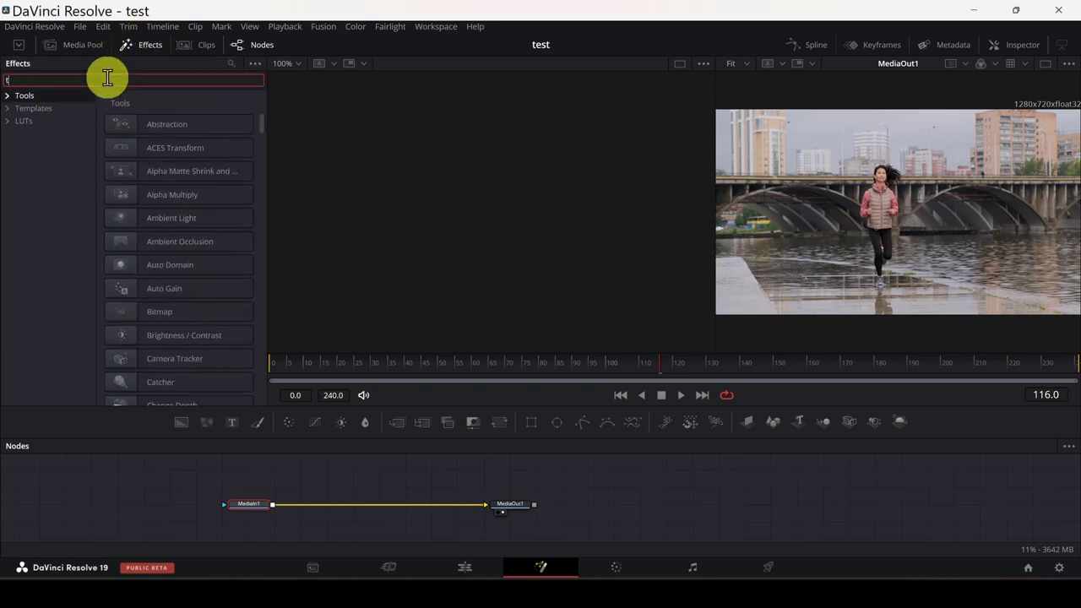
pyautogui.write('racker')
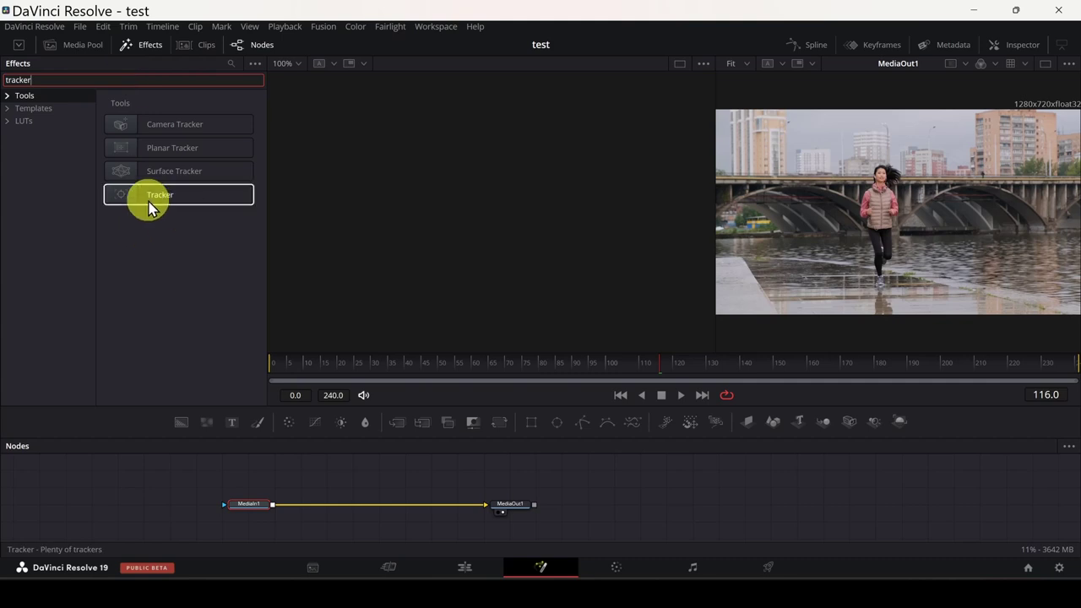
pyautogui.moveTo(211, 200); pyautogui.dragTo(361, 494)
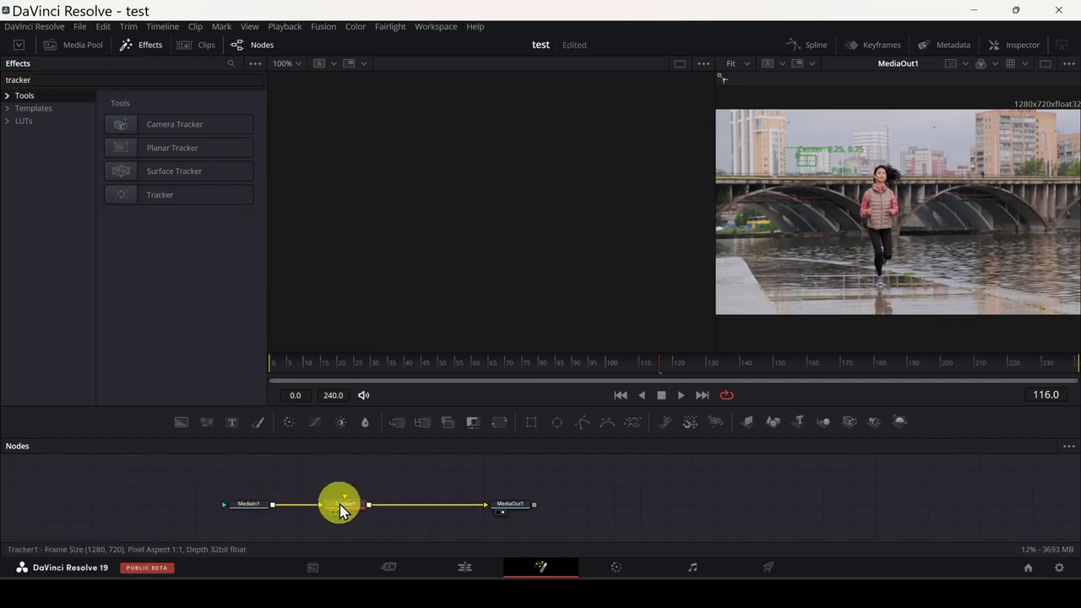
pyautogui.moveTo(360, 494); pyautogui.dragTo(342, 506)
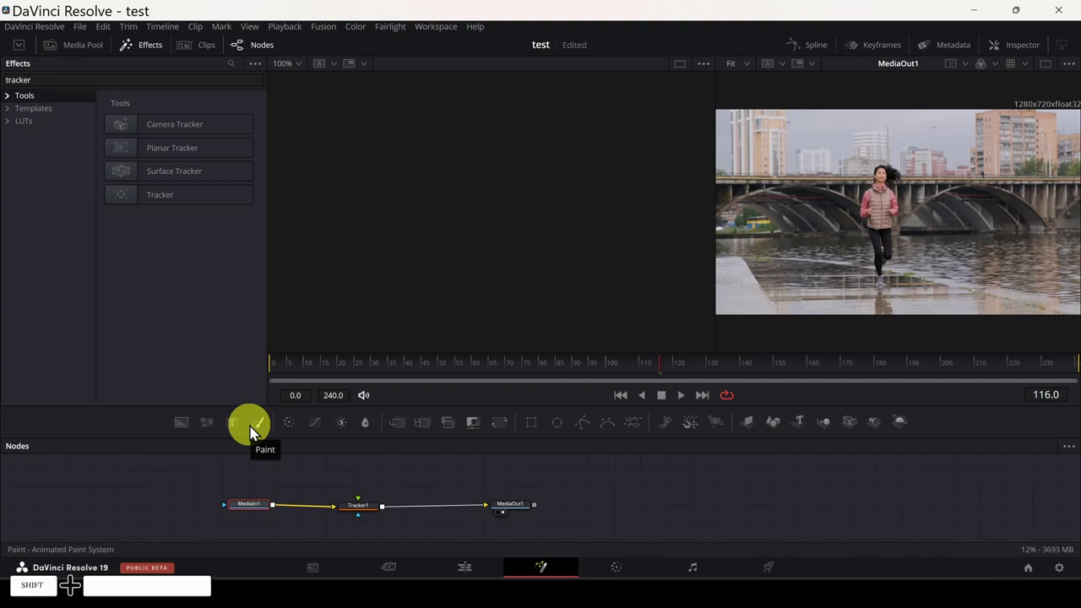
# Try the Shift+Space tool picker for 'track', then select Tracker1 to show Point 1.
pyautogui.hotkey('shift', 'space')
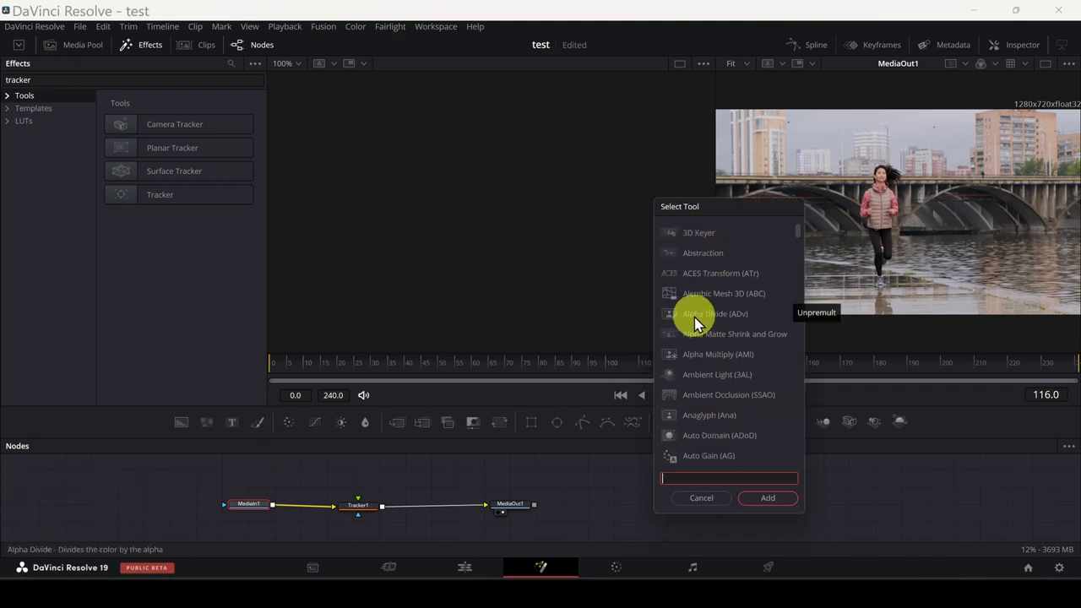
pyautogui.write('track')
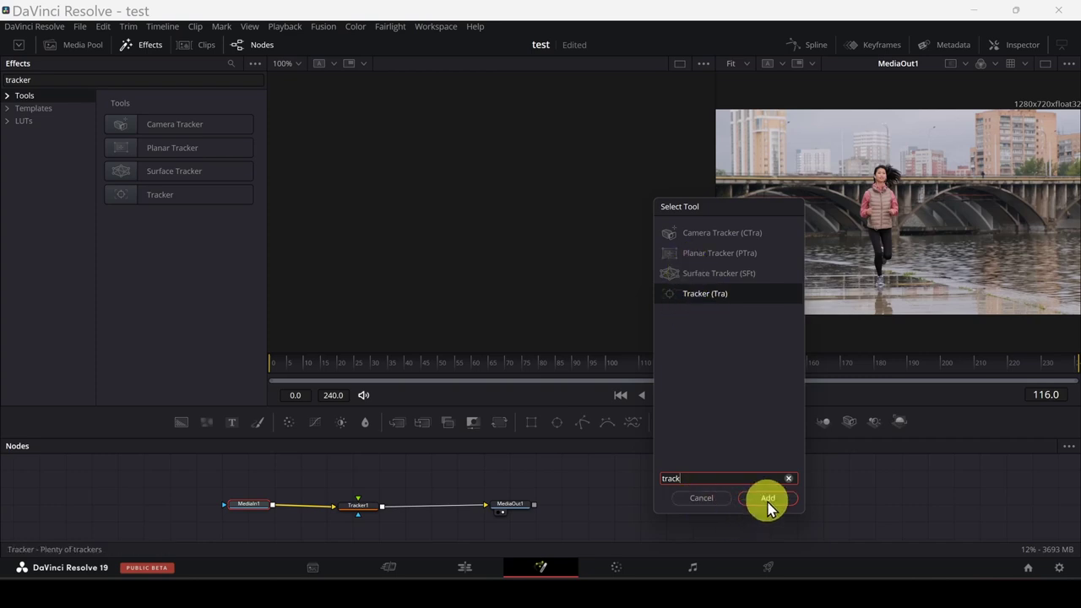
pyautogui.click(702, 498)
pyautogui.click(143, 45)
pyautogui.click(357, 513)
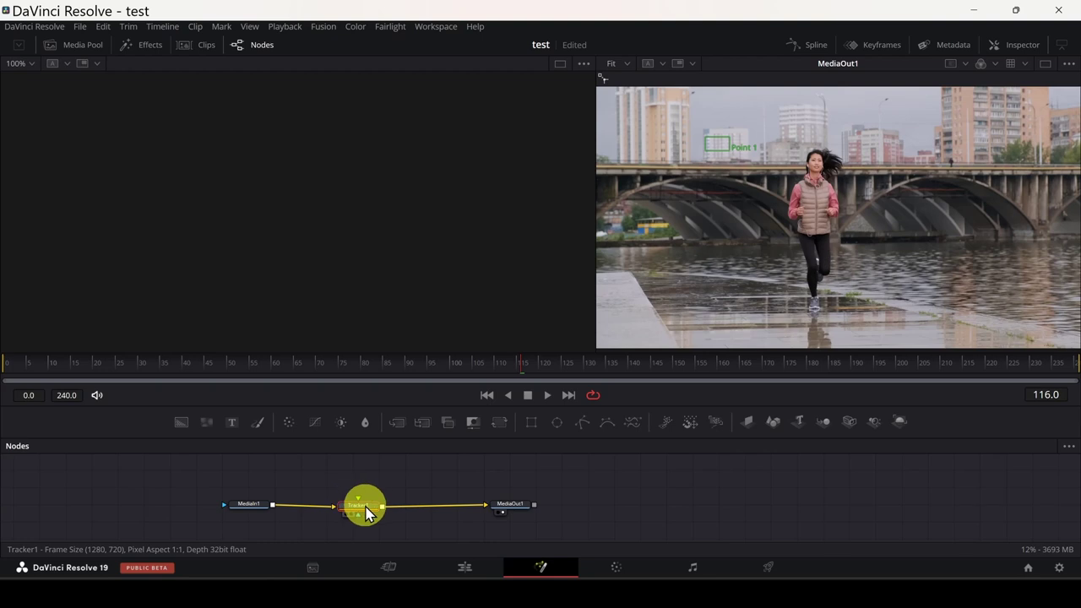
# Move Point 1 onto the runner's face, make the pattern box taller, and reshape the search area narrower.
pyautogui.click(756, 169)
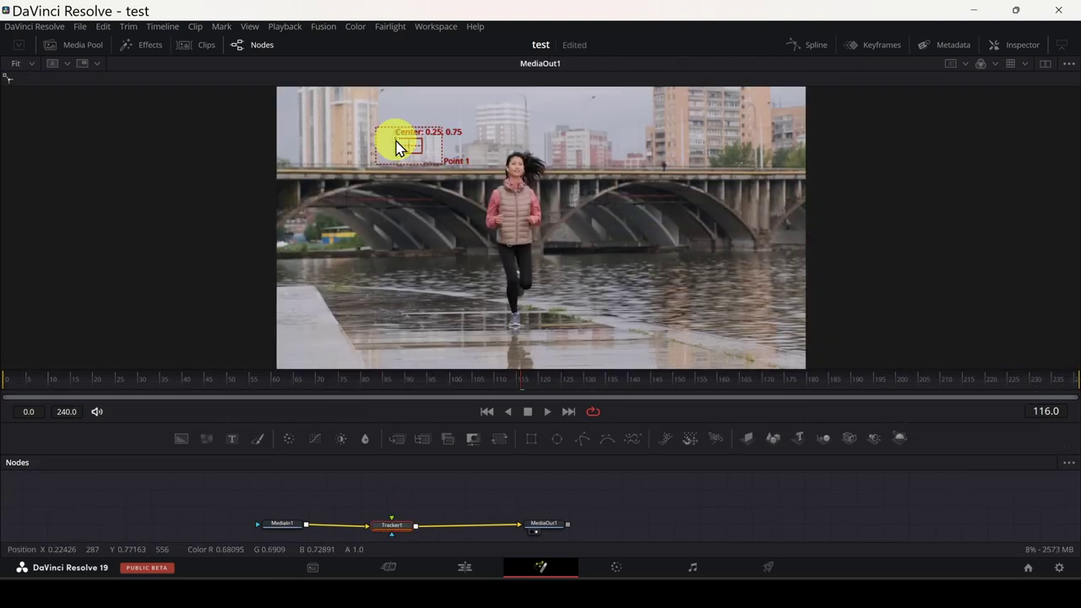
pyautogui.moveTo(397, 146); pyautogui.dragTo(535, 177)
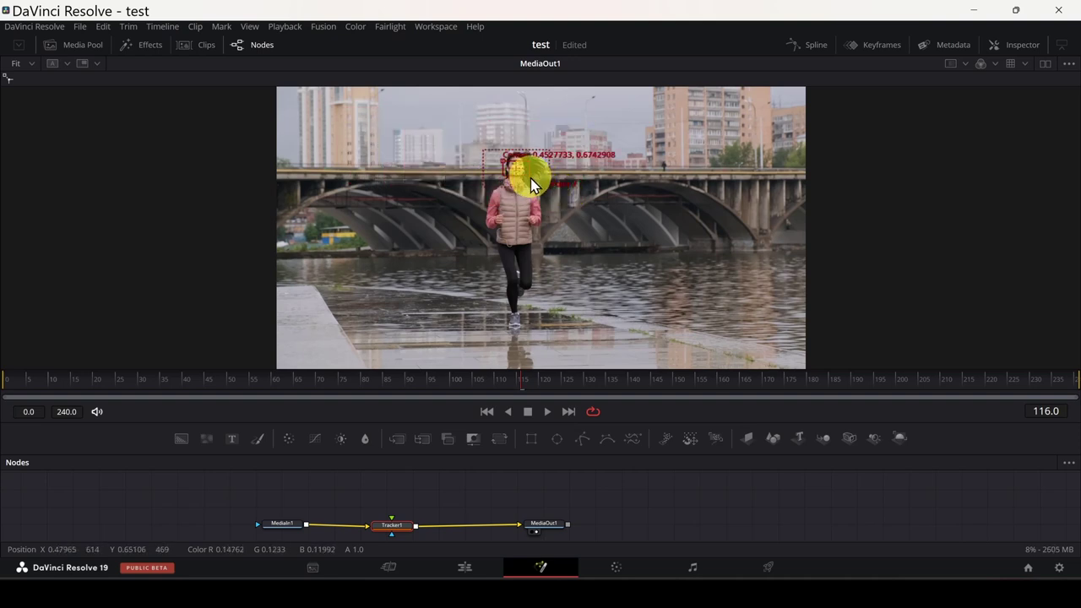
pyautogui.keyDown('ctrl'); pyautogui.scroll(2, 532, 184); pyautogui.keyUp('ctrl')
pyautogui.keyDown('ctrl'); pyautogui.scroll(1, 536, 180); pyautogui.keyUp('ctrl')
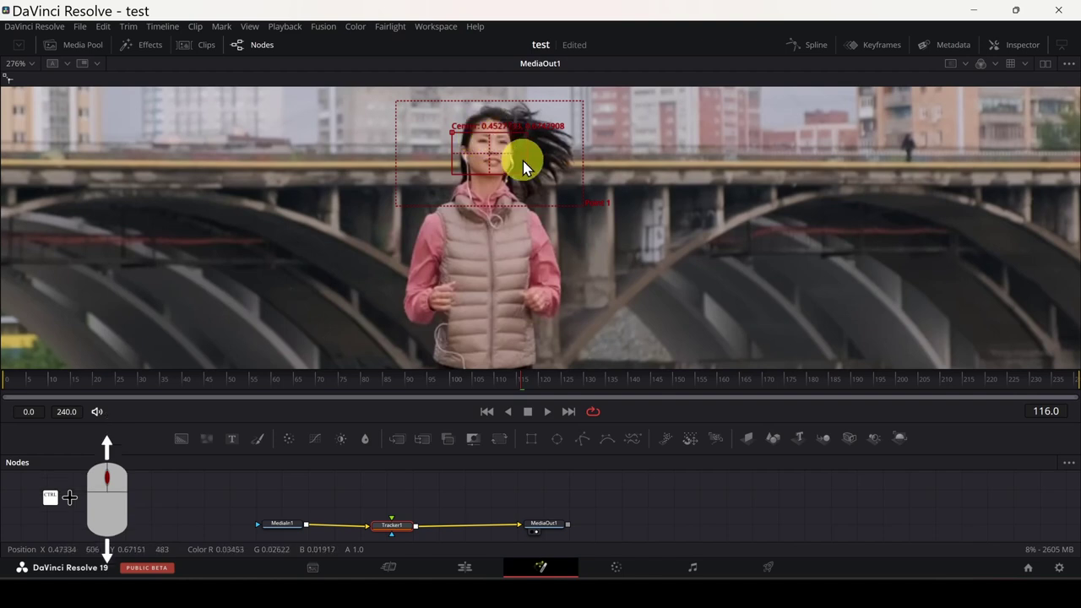
pyautogui.moveTo(527, 173); pyautogui.dragTo(527, 201)
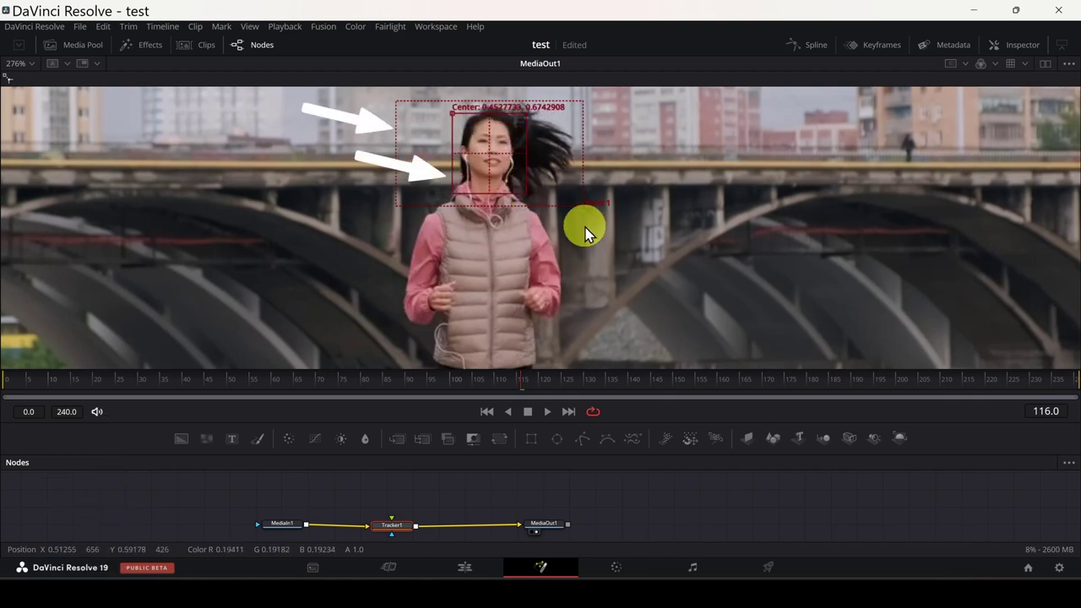
pyautogui.moveTo(582, 213); pyautogui.dragTo(561, 221)
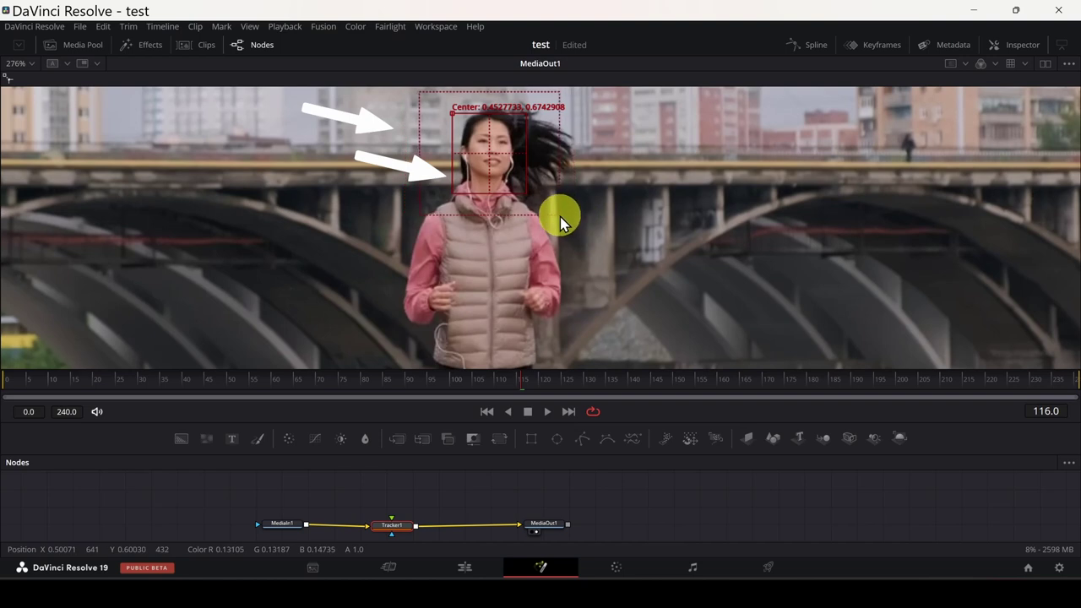
pyautogui.scroll(-2, 558, 220)
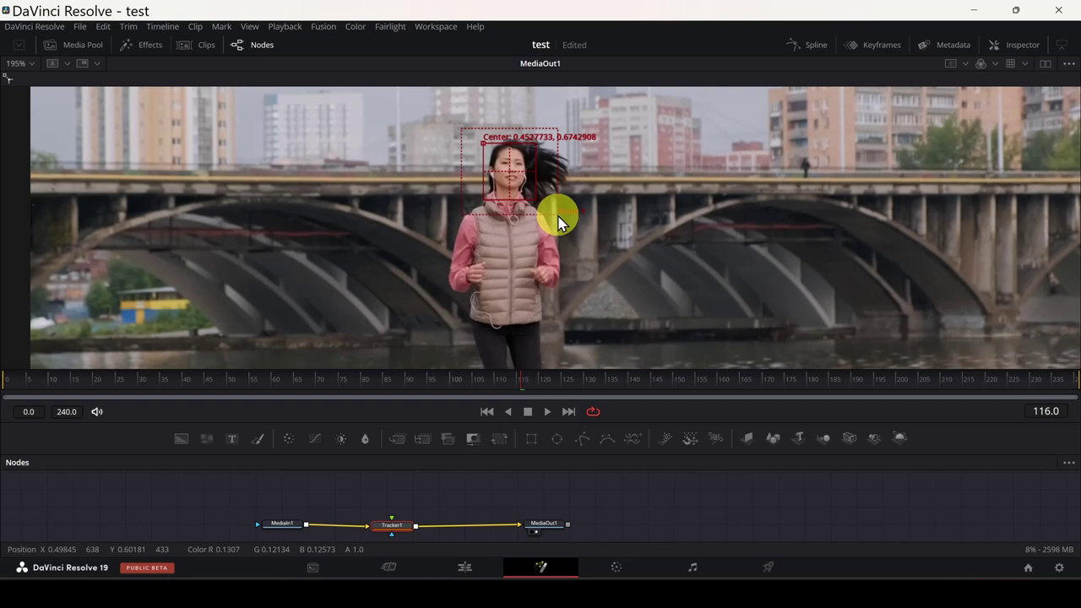
pyautogui.scroll(-1, 559, 217)
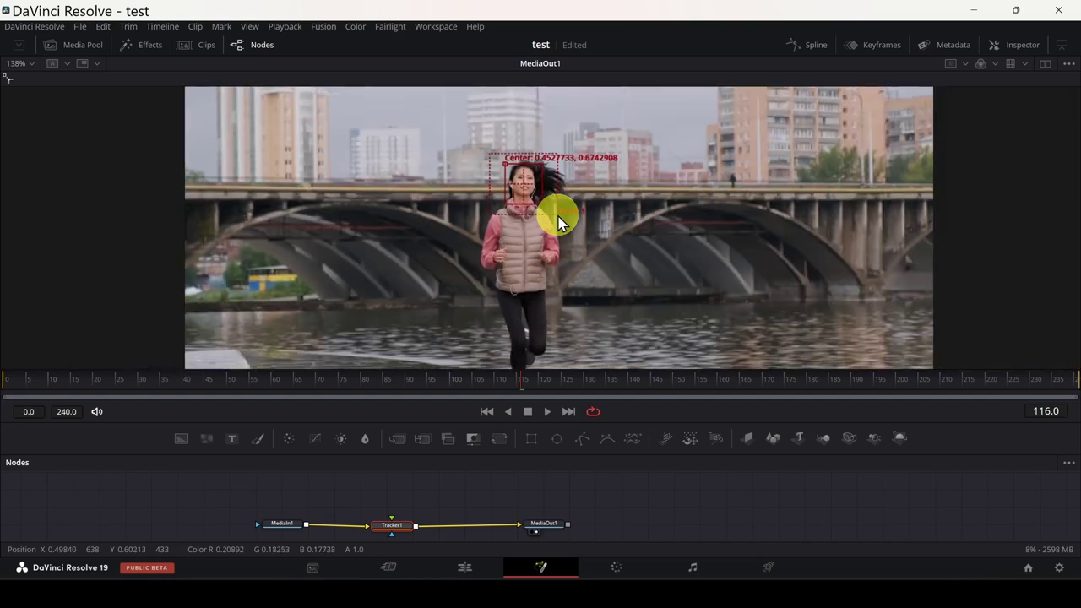
pyautogui.scroll(-1, 586, 224)
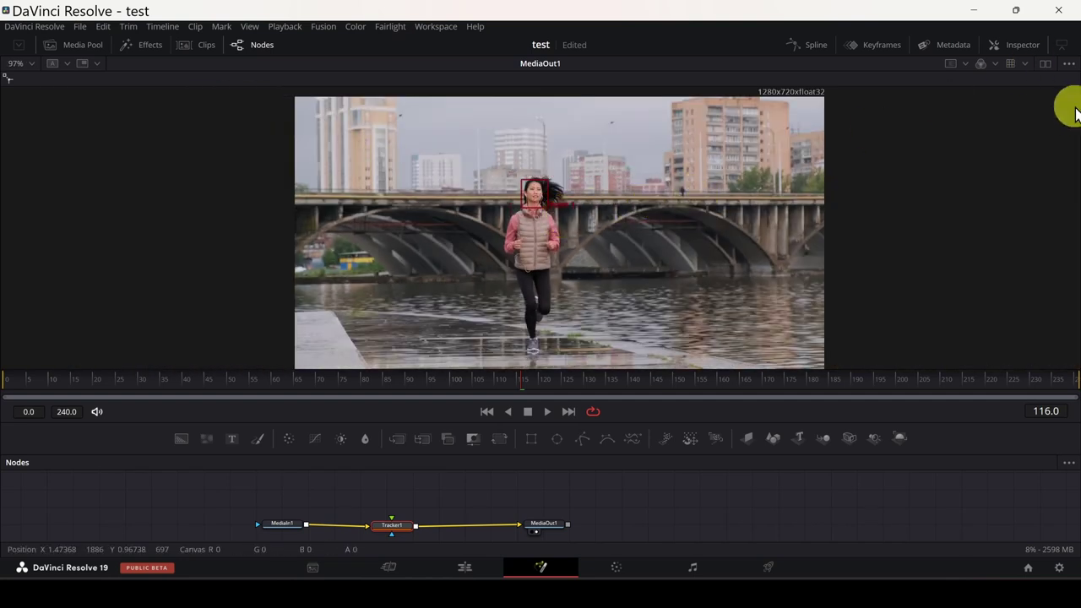
# Set Tracker1's Adaptive Mode to Best match in the Inspector.
pyautogui.click(1017, 49)
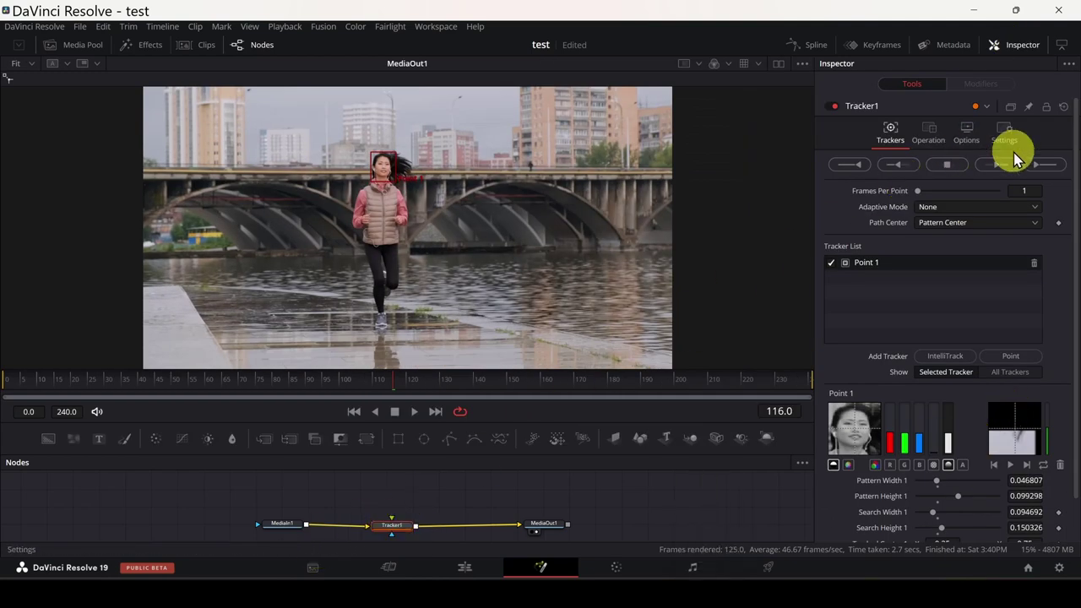
pyautogui.click(962, 212)
pyautogui.click(938, 251)
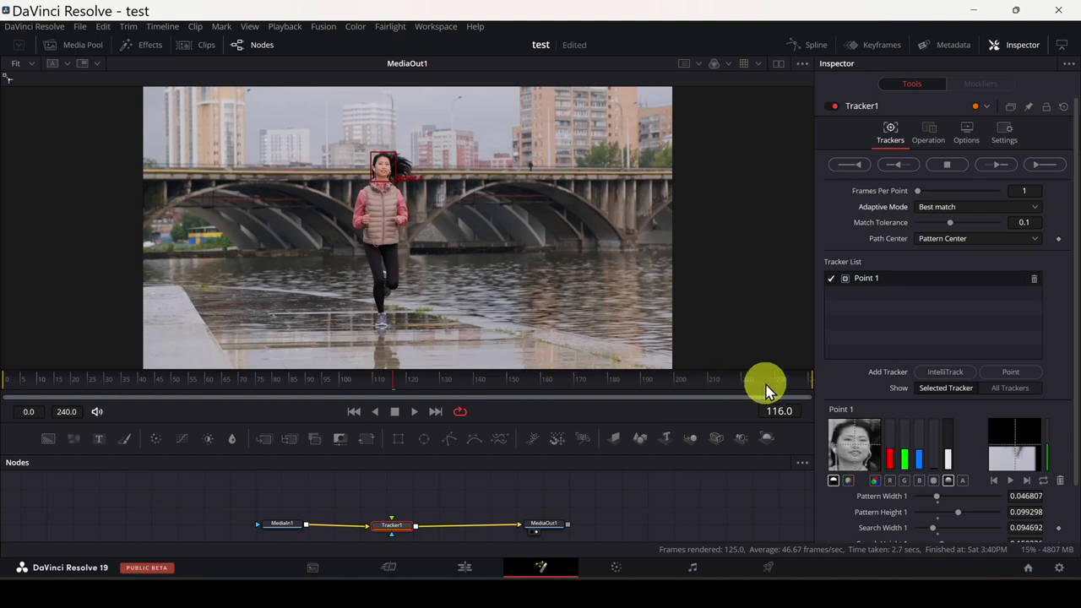
# Track the face forward to the clip's end, then backward from frame 116 to the start.
pyautogui.click(1000, 169)
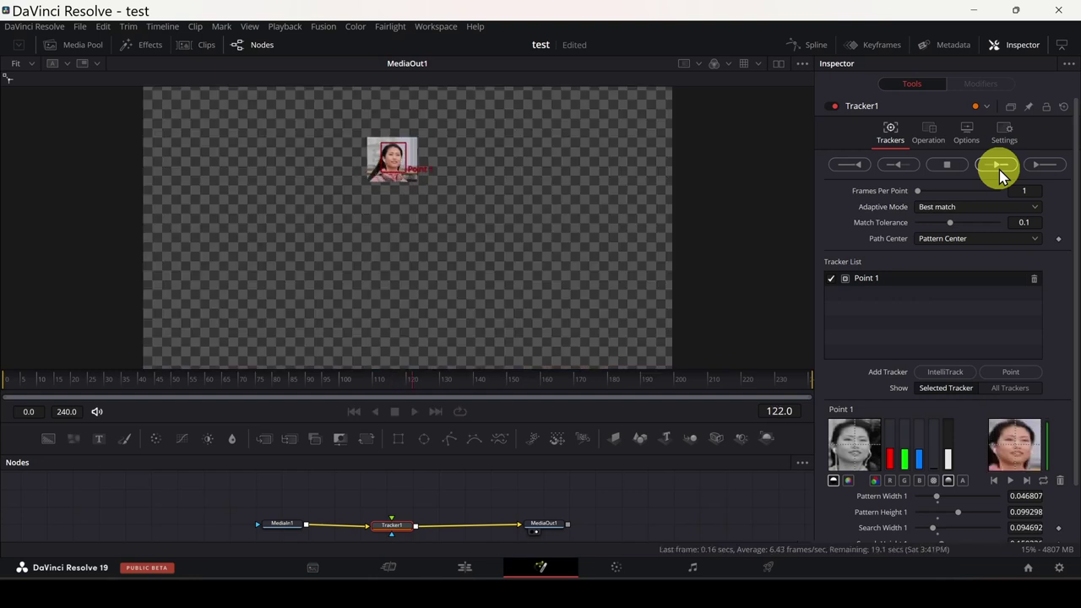
pyautogui.click(644, 328)
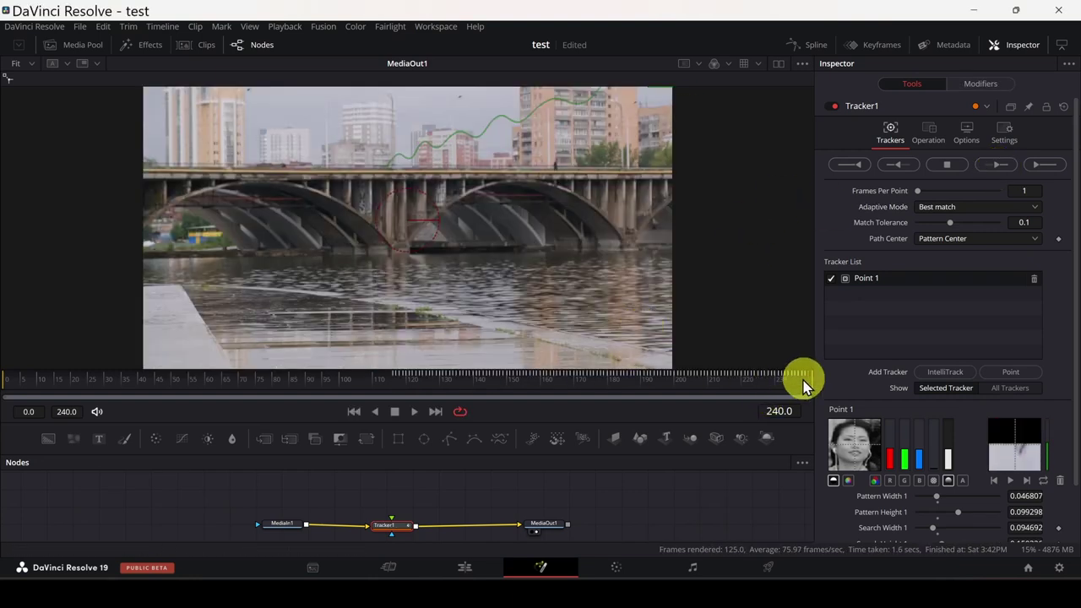
pyautogui.moveTo(809, 388); pyautogui.dragTo(512, 399)
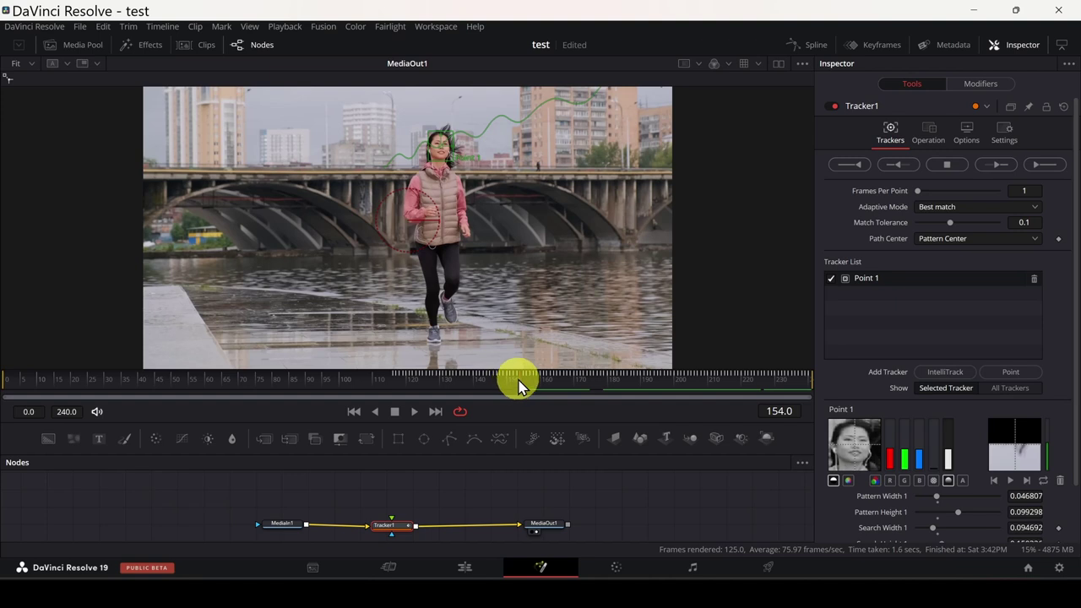
pyautogui.moveTo(518, 384); pyautogui.dragTo(396, 389)
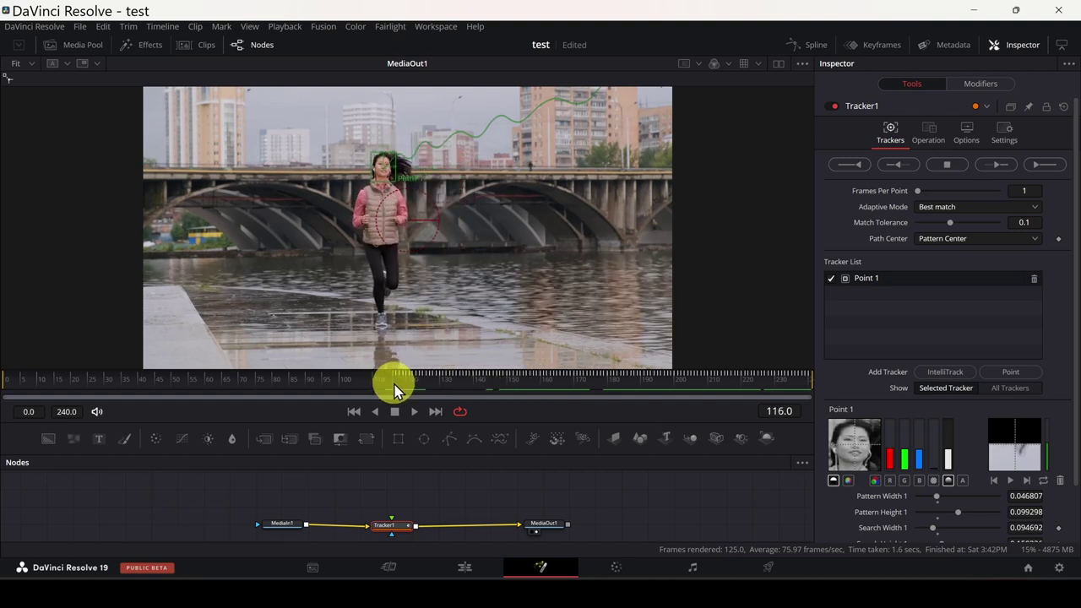
pyautogui.click(898, 166)
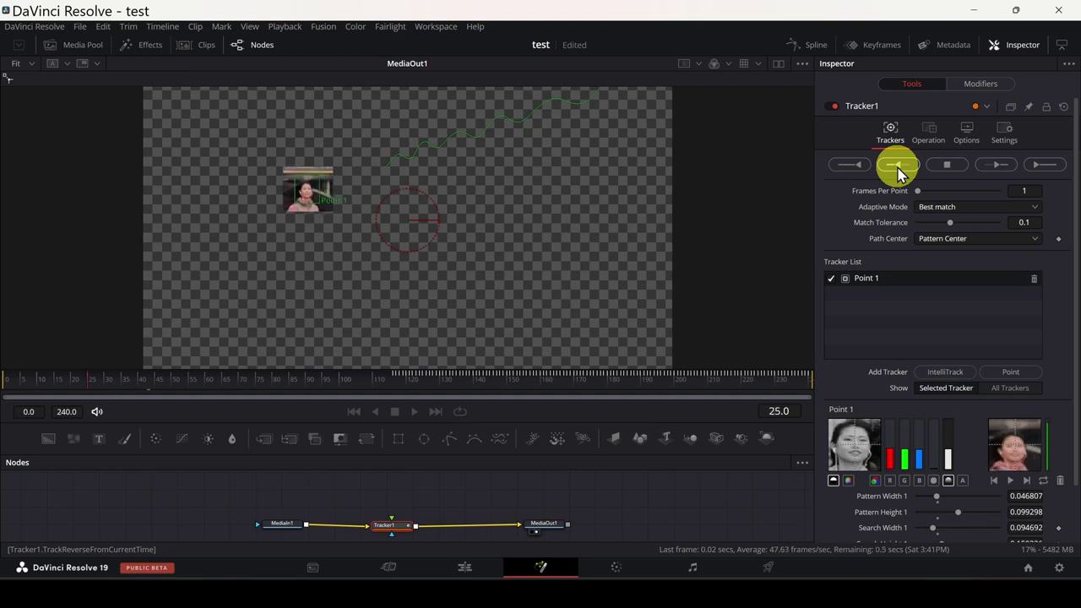
pyautogui.click(648, 326)
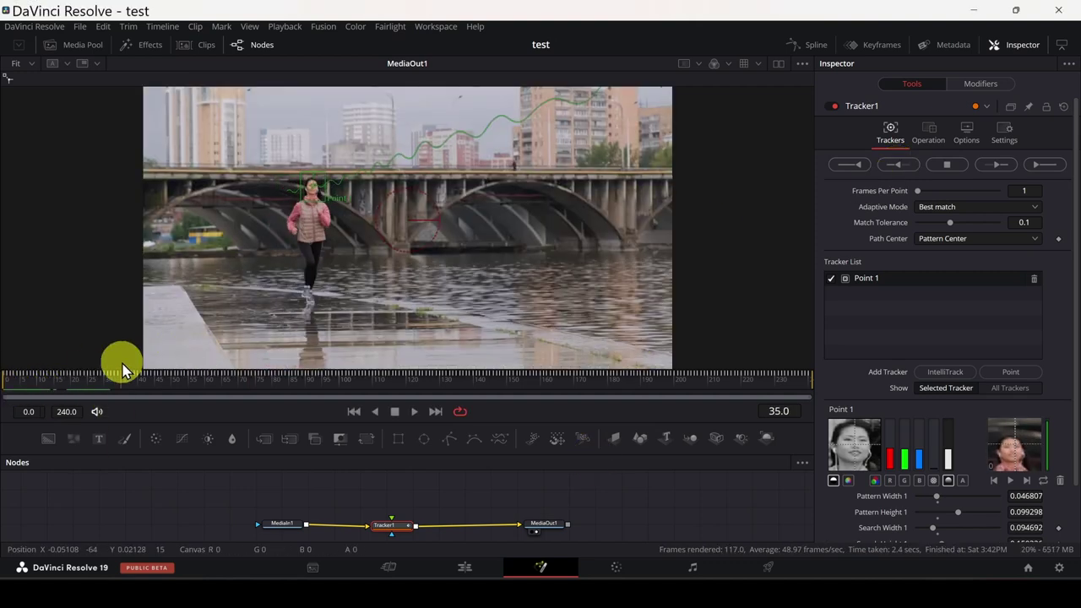
# Add a Text+ node reading 'Fit woman' and connect Text1 into Tracker1, positioned above it.
pyautogui.moveTo(7, 388); pyautogui.dragTo(344, 377)
pyautogui.hotkey('shift', 'space')
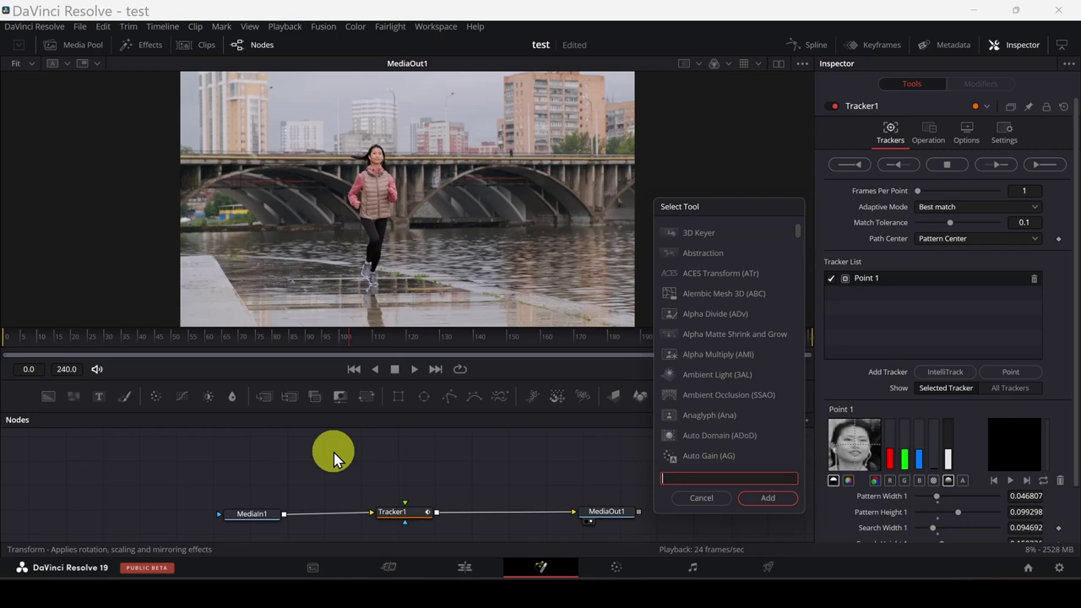
pyautogui.write('text')
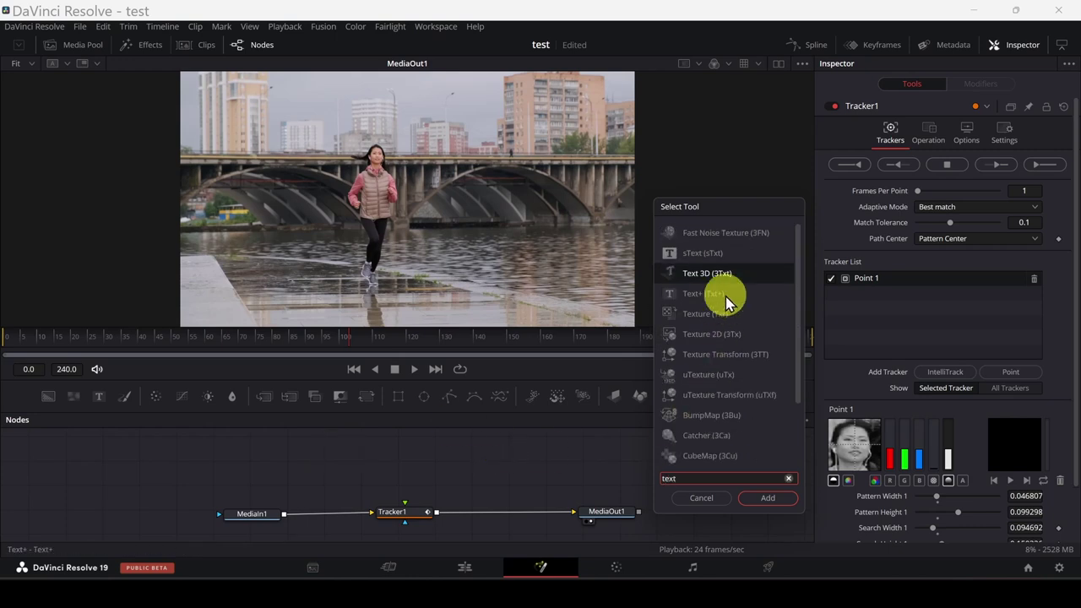
pyautogui.write('+')
pyautogui.press('Return')
pyautogui.write('Fit woman')
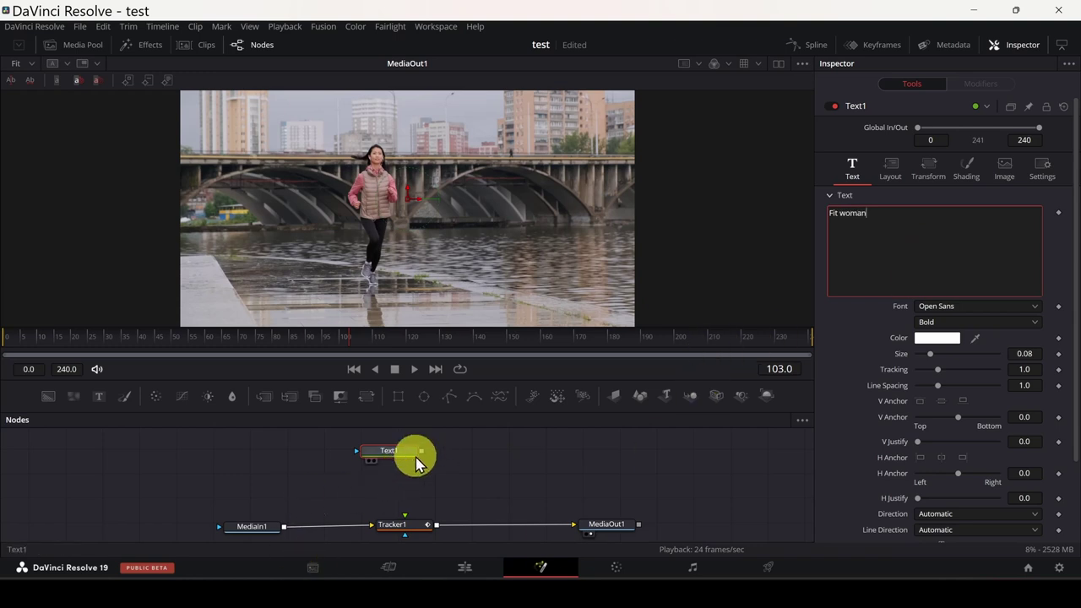
pyautogui.moveTo(422, 452); pyautogui.dragTo(407, 530)
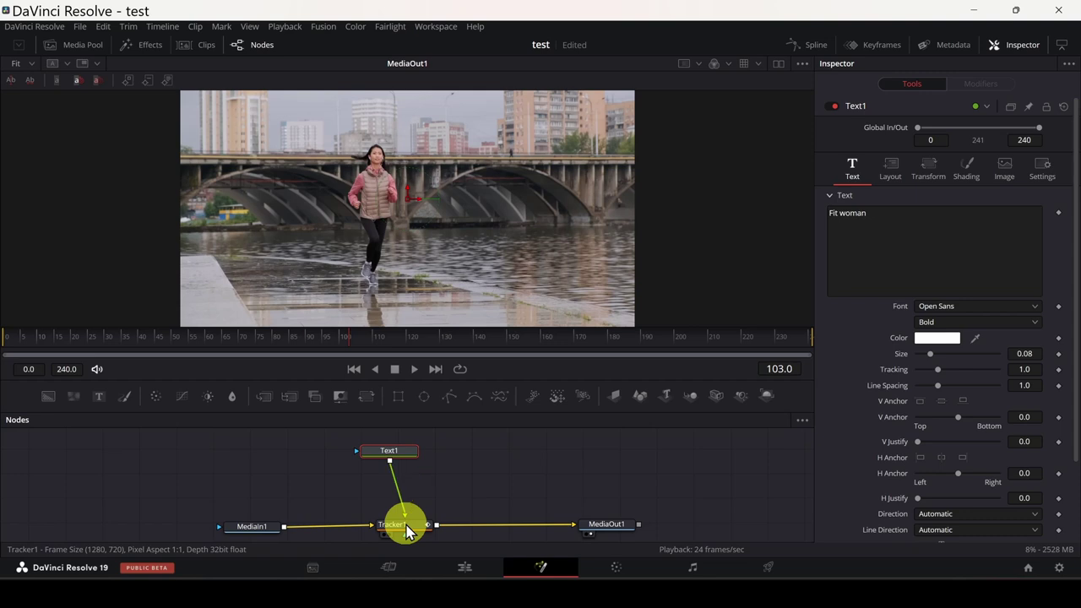
pyautogui.moveTo(387, 456); pyautogui.dragTo(404, 461)
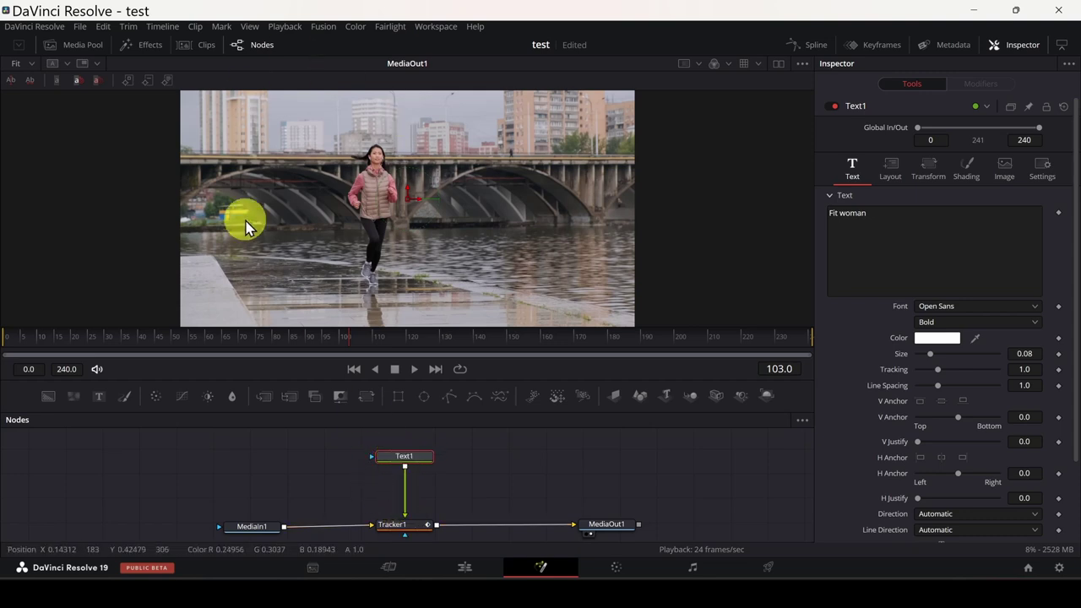
# Set Tracker1's Operation to Match Move and drag the 'Fit woman' text above the runner.
pyautogui.click(414, 525)
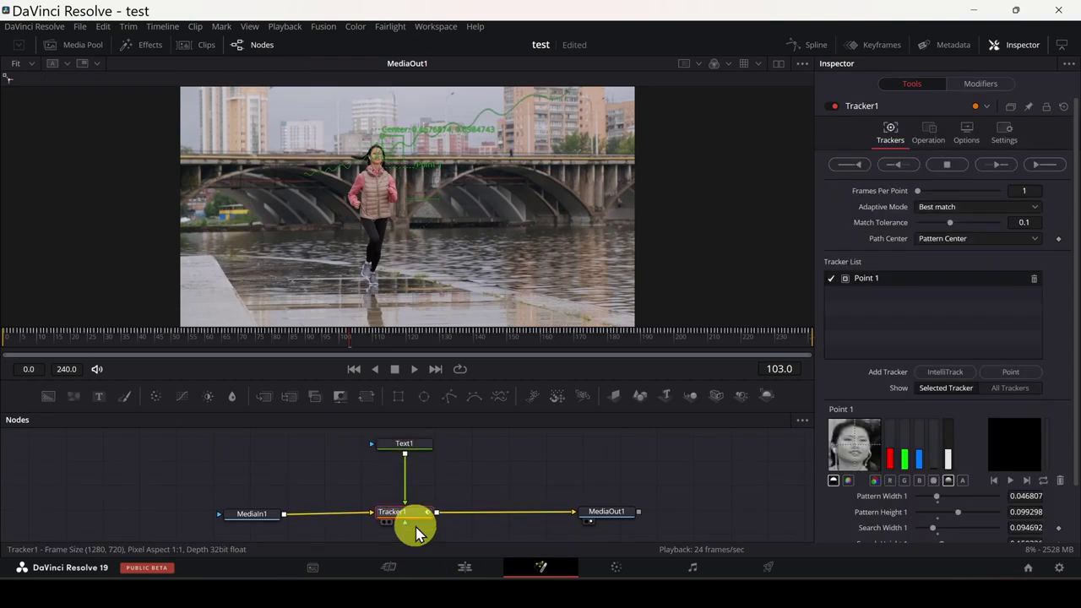
pyautogui.click(929, 132)
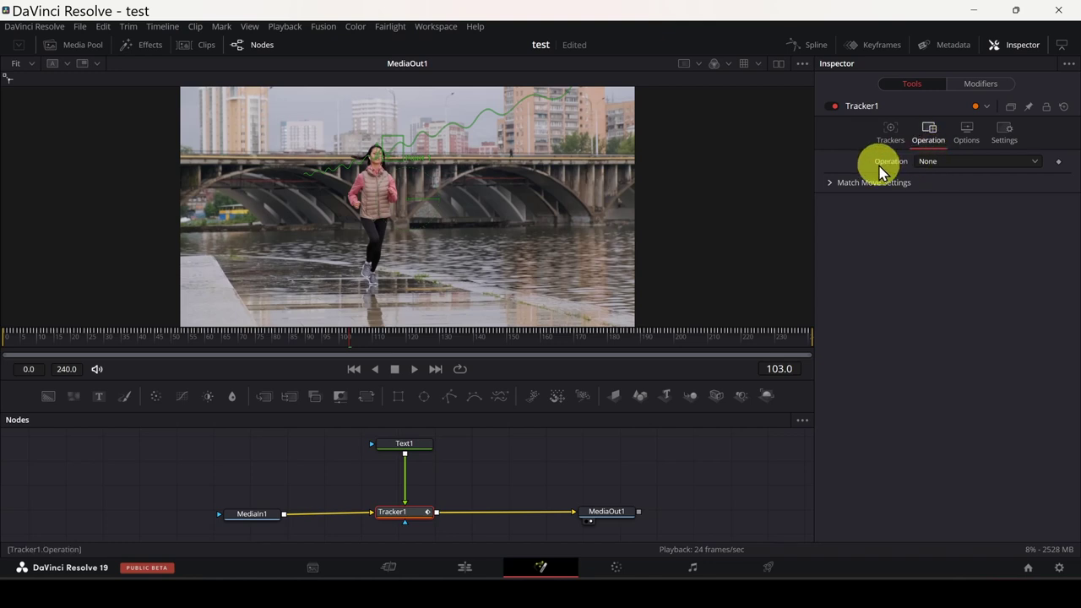
pyautogui.click(942, 163)
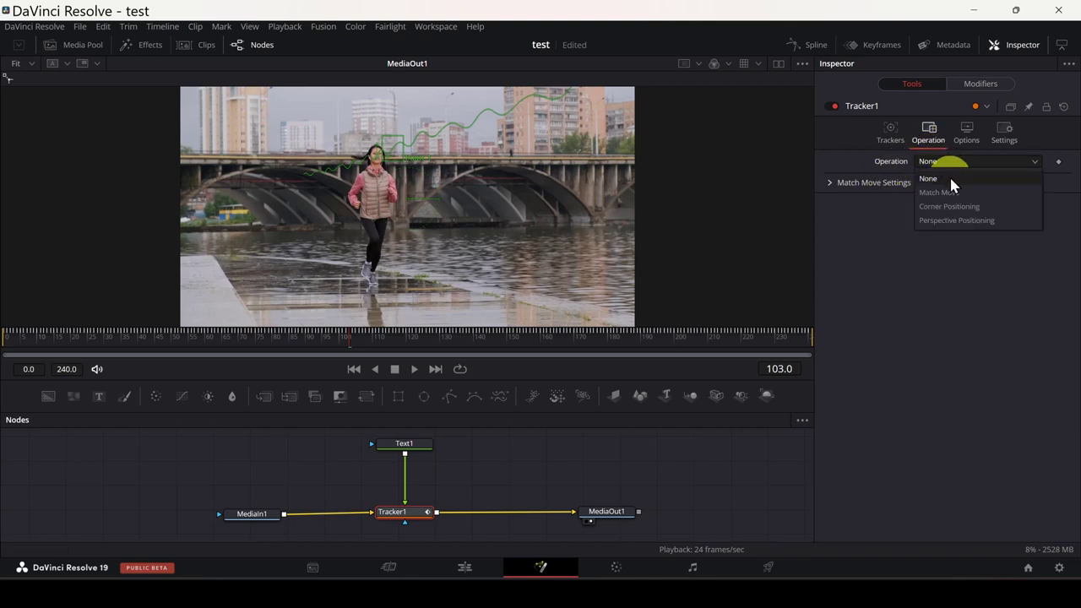
pyautogui.click(955, 193)
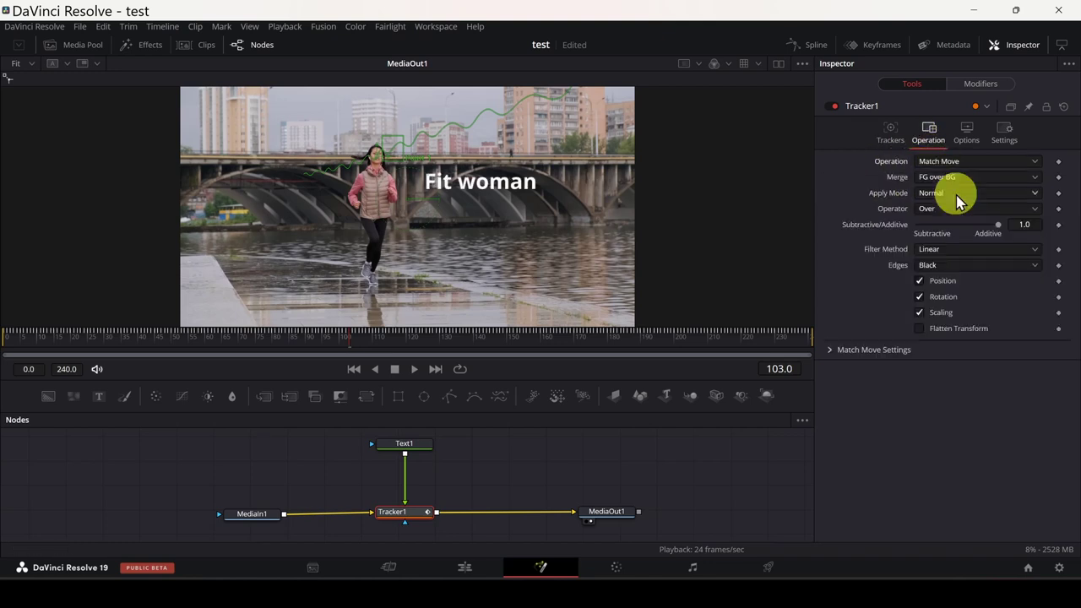
pyautogui.click(475, 207)
pyautogui.moveTo(448, 181)
pyautogui.mouseDown()
pyautogui.moveTo(475, 154)
pyautogui.moveTo(395, 127)
pyautogui.moveTo(374, 140)
pyautogui.mouseUp()
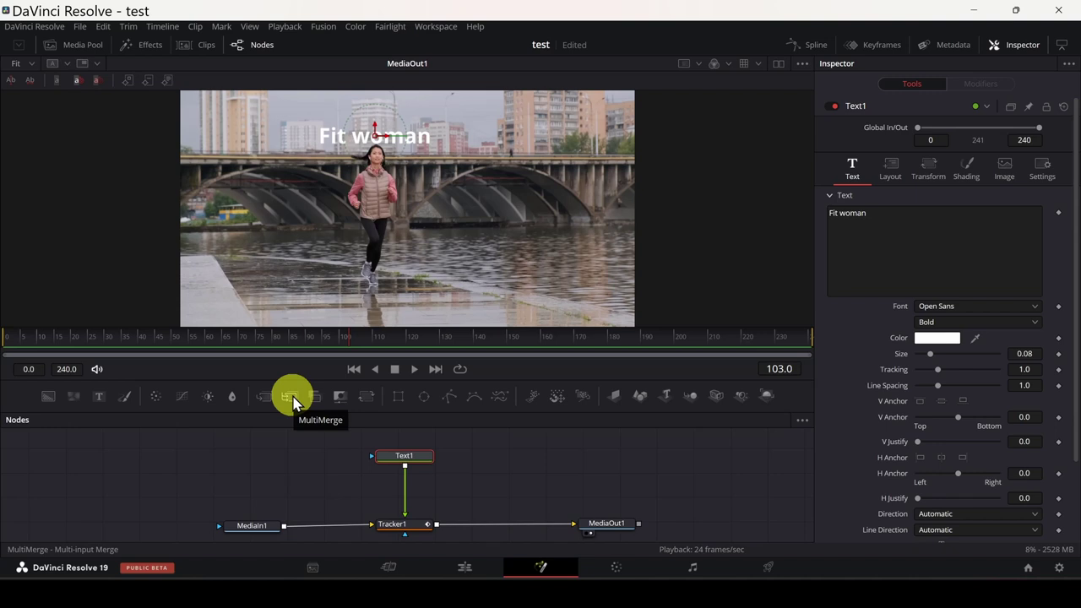
# Insert a MultiMerge between Text1 and Tracker1 and add Coffee w love.png from the Media Pool.
pyautogui.moveTo(406, 456); pyautogui.dragTo(405, 442)
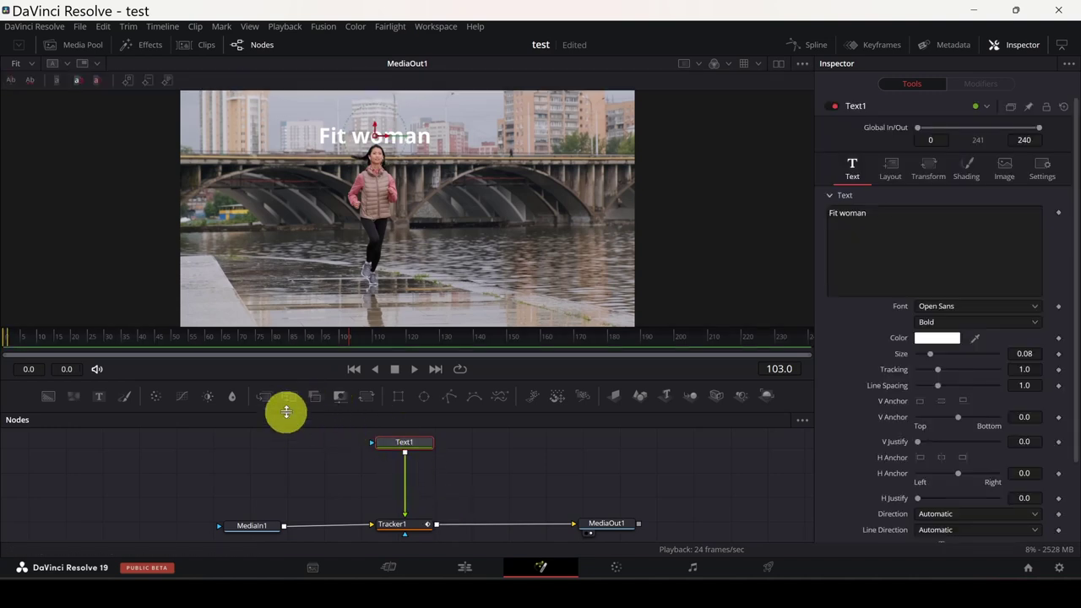
pyautogui.moveTo(405, 486); pyautogui.dragTo(404, 487)
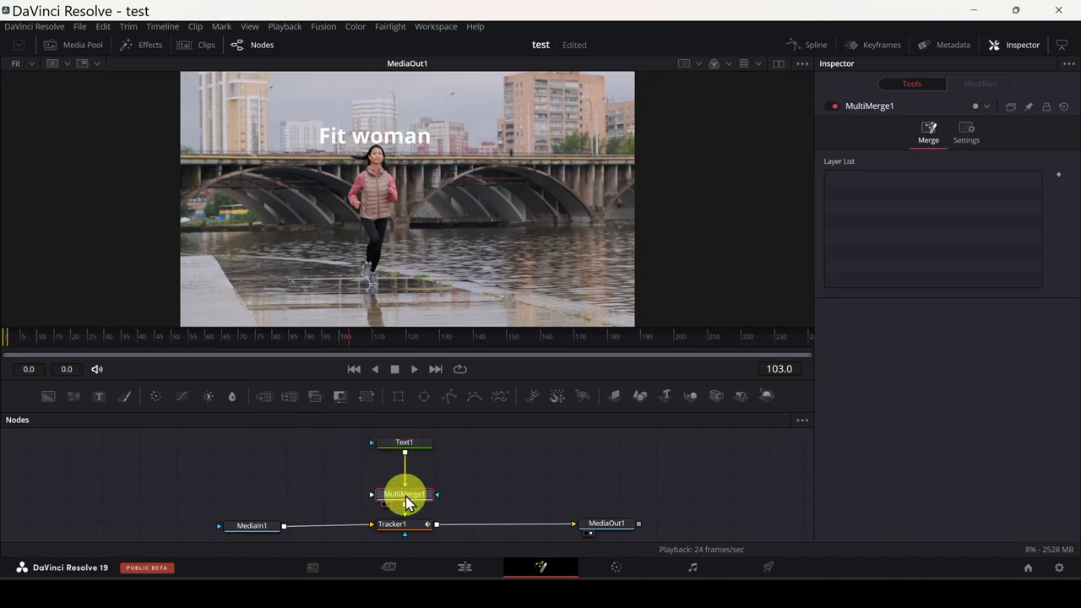
pyautogui.click(77, 53)
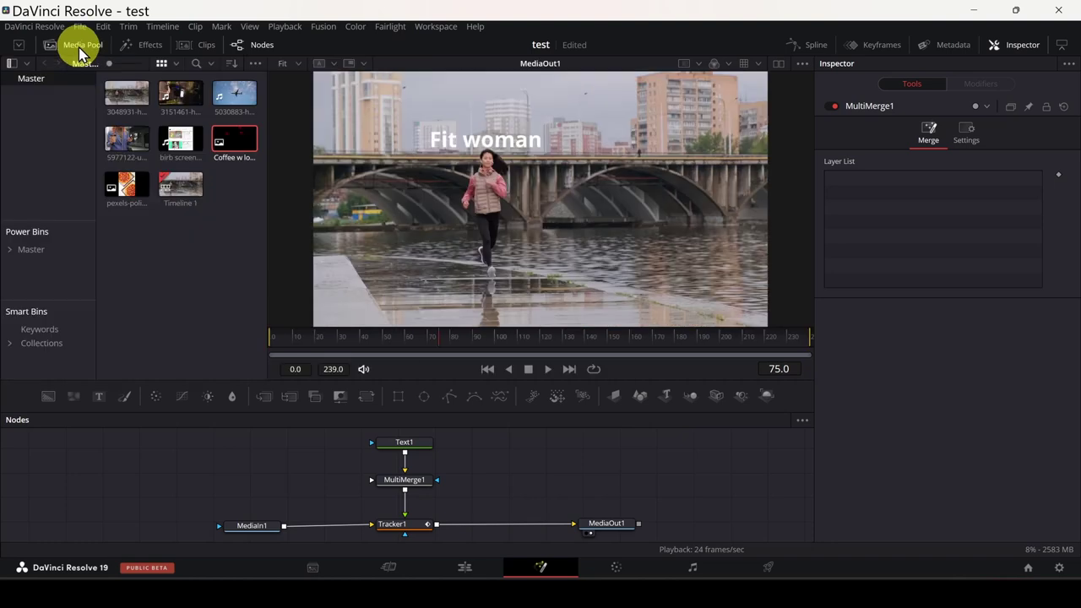
pyautogui.moveTo(237, 139)
pyautogui.mouseDown()
pyautogui.moveTo(241, 480)
pyautogui.moveTo(390, 481)
pyautogui.mouseUp()
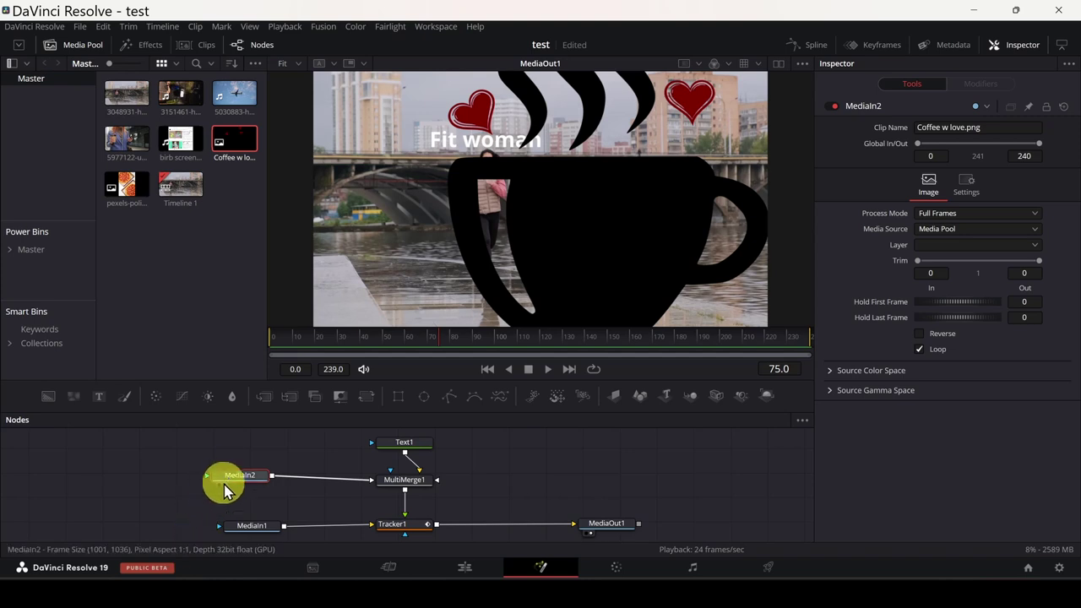
# Insert a Transform after MediaIn2, shrink the cup to logo size, reposition it, and play back.
pyautogui.moveTo(228, 478); pyautogui.dragTo(220, 481)
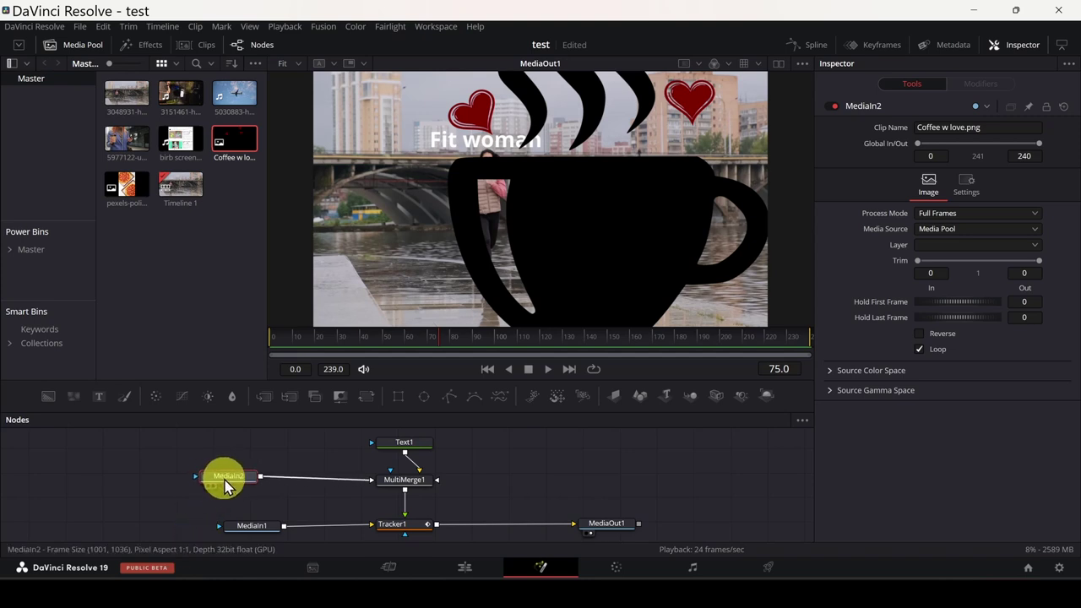
pyautogui.moveTo(365, 406); pyautogui.dragTo(299, 477)
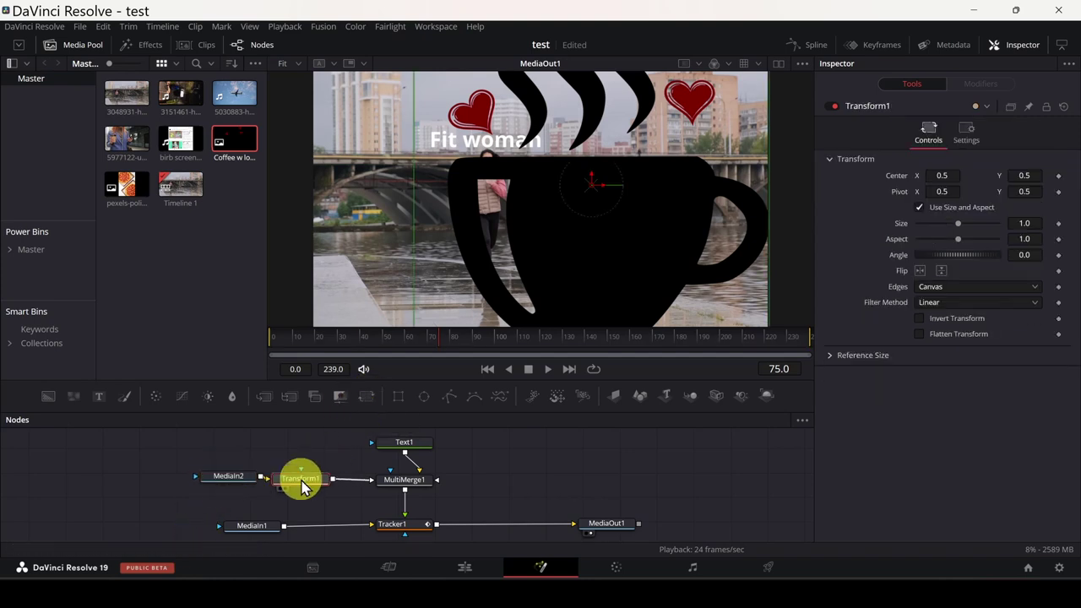
pyautogui.click(216, 478)
pyautogui.click(353, 496)
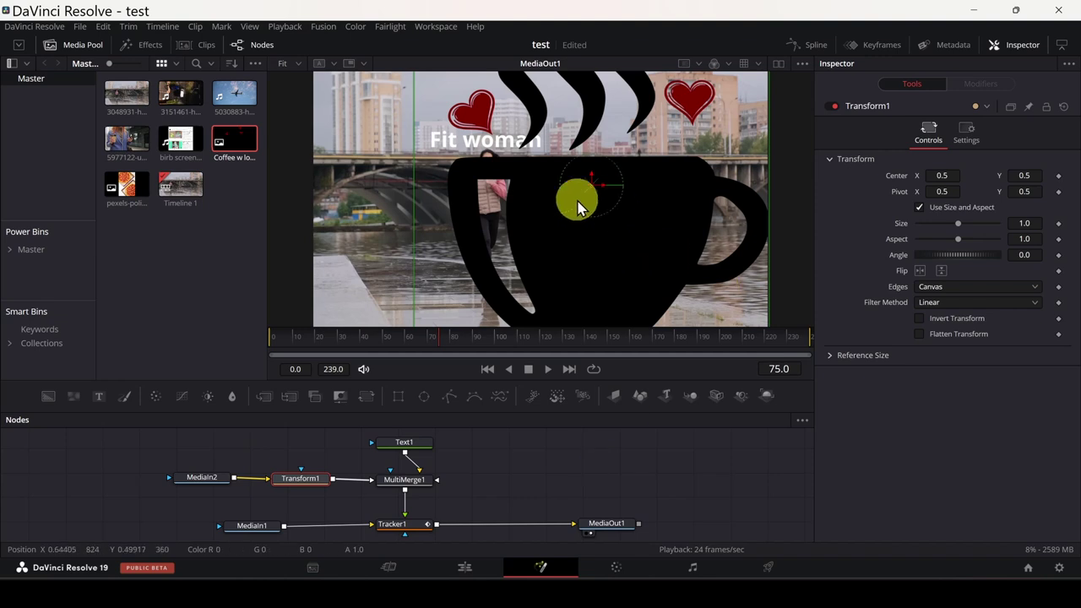
pyautogui.moveTo(574, 200); pyautogui.dragTo(573, 127)
pyautogui.moveTo(398, 304)
pyautogui.mouseDown()
pyautogui.moveTo(573, 128)
pyautogui.moveTo(538, 181)
pyautogui.mouseUp()
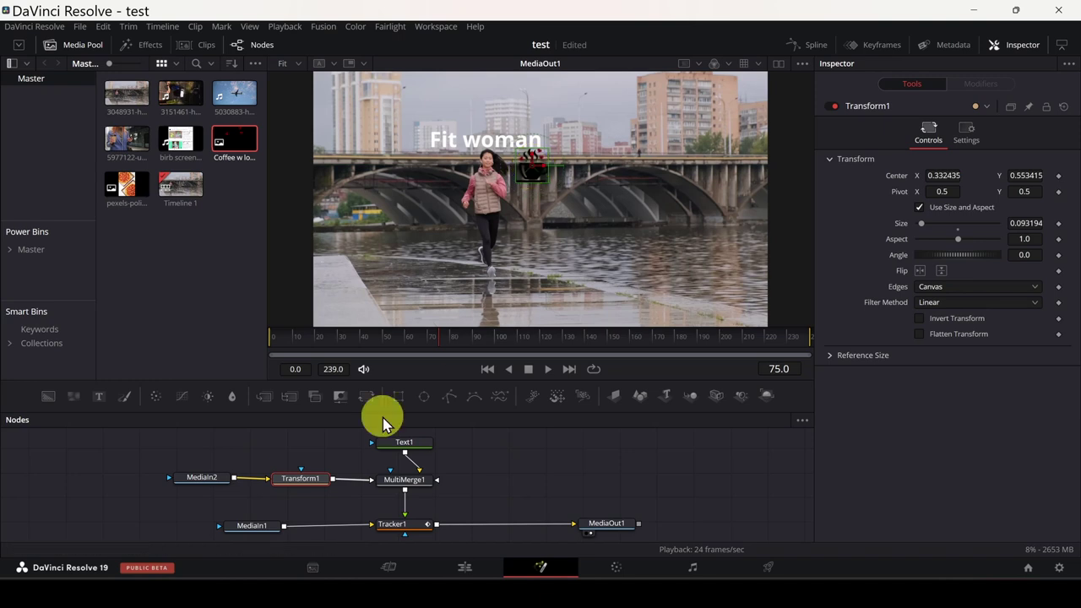
pyautogui.click(74, 44)
pyautogui.press('space')
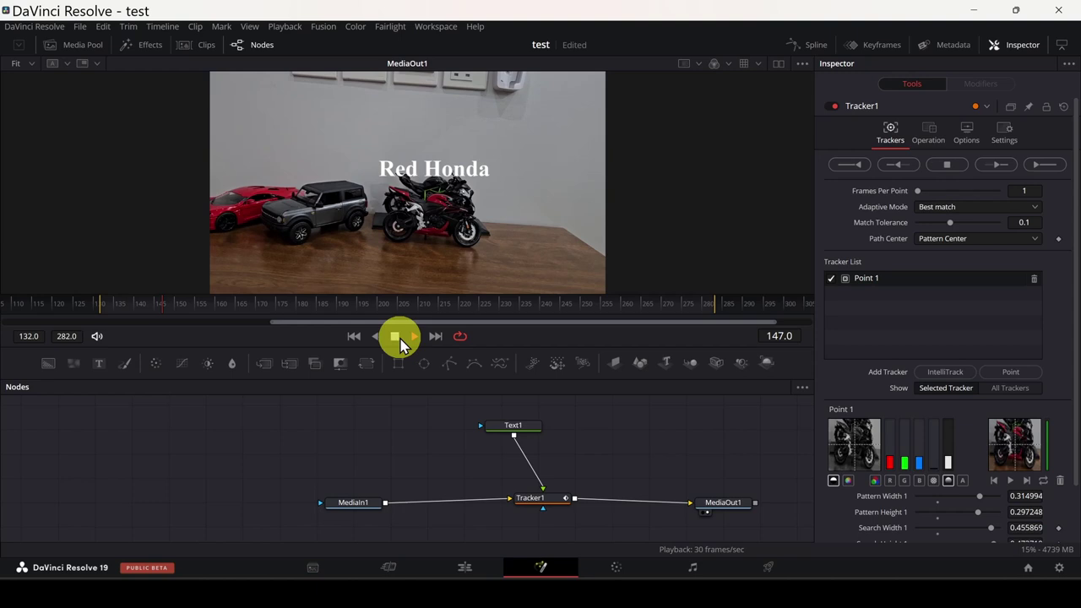
# Scrub the toy-car shot through frames 248–278 to find where Red Honda tracking fails near 247.
pyautogui.moveTo(199, 308); pyautogui.dragTo(615, 312)
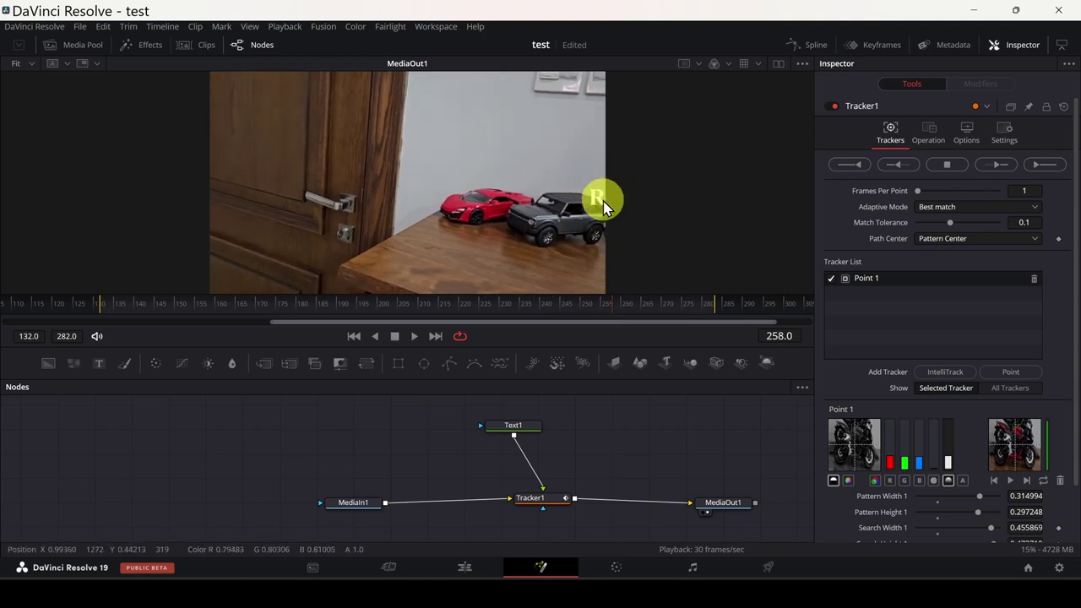
pyautogui.moveTo(611, 305)
pyautogui.mouseDown()
pyautogui.moveTo(695, 312)
pyautogui.moveTo(572, 309)
pyautogui.mouseUp()
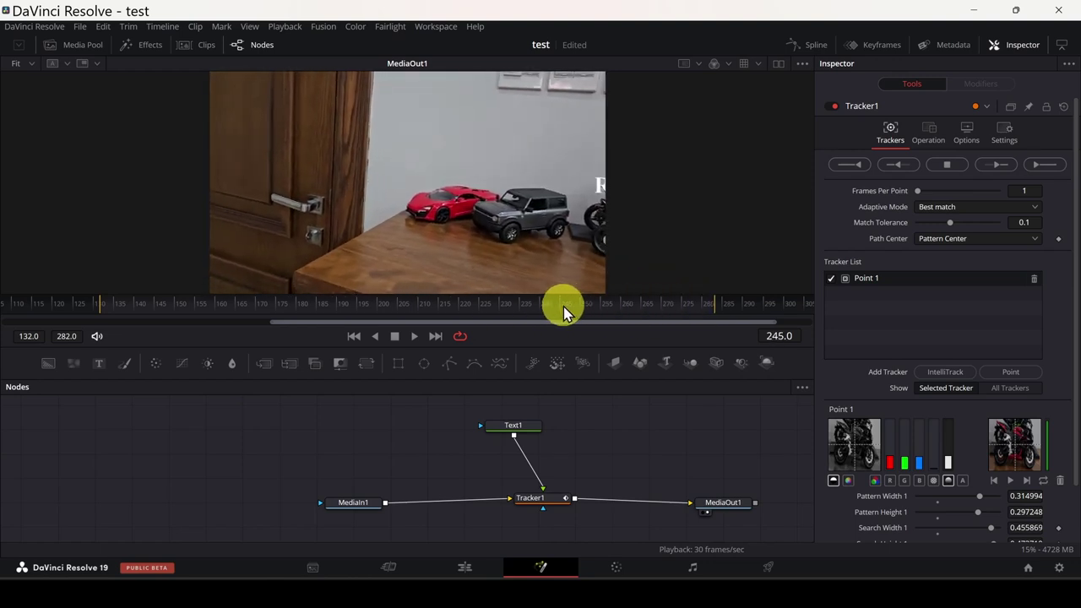
pyautogui.moveTo(572, 308); pyautogui.dragTo(580, 307)
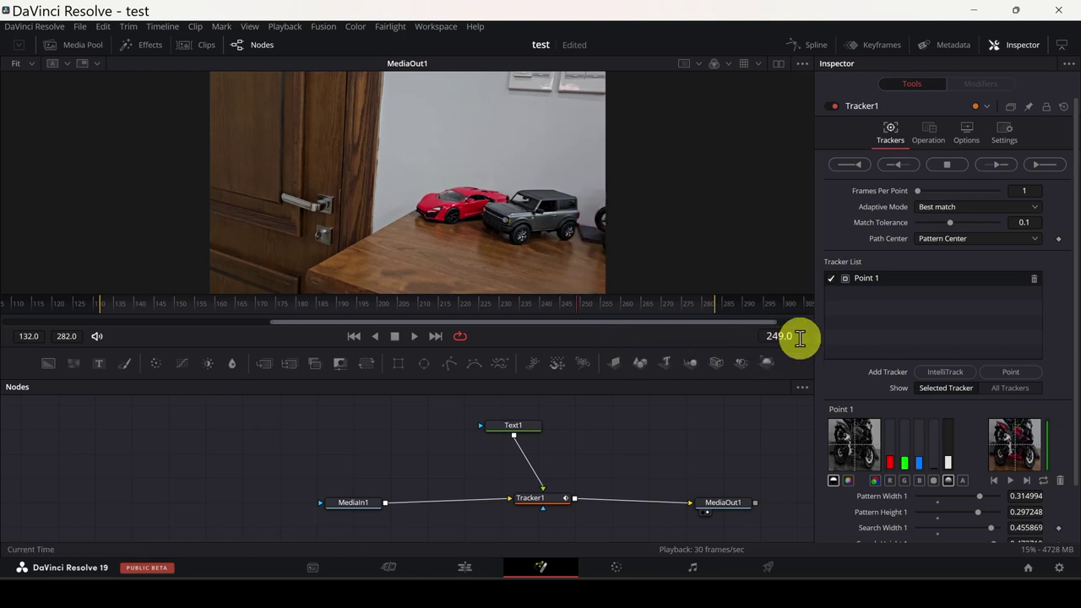
# Close the Inspector, open the Spline editor, and show Tracker1's Displacement curve zoomed in.
pyautogui.click(1022, 48)
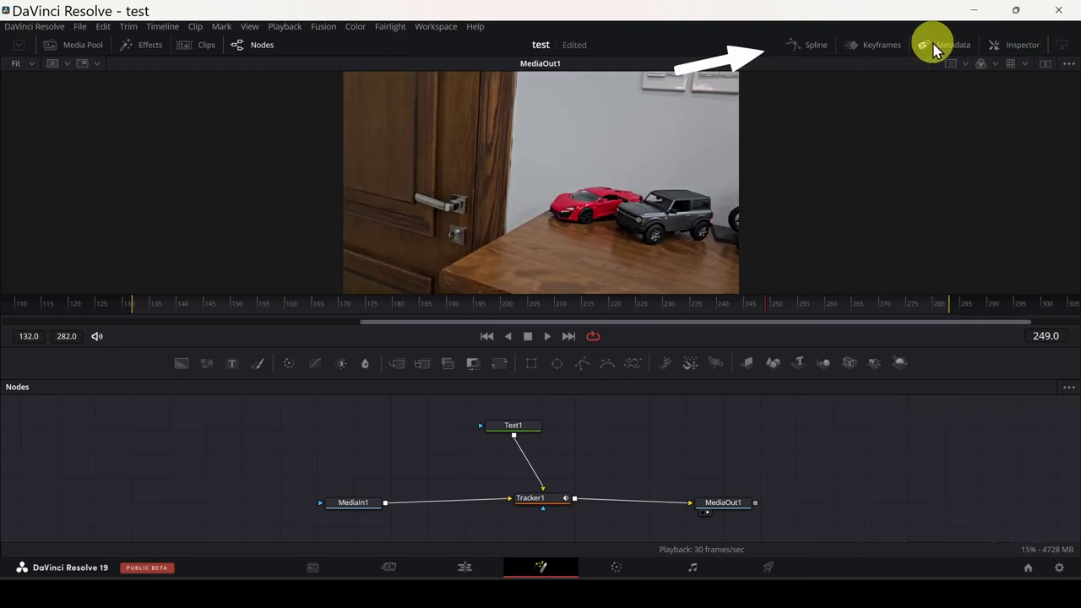
pyautogui.click(794, 49)
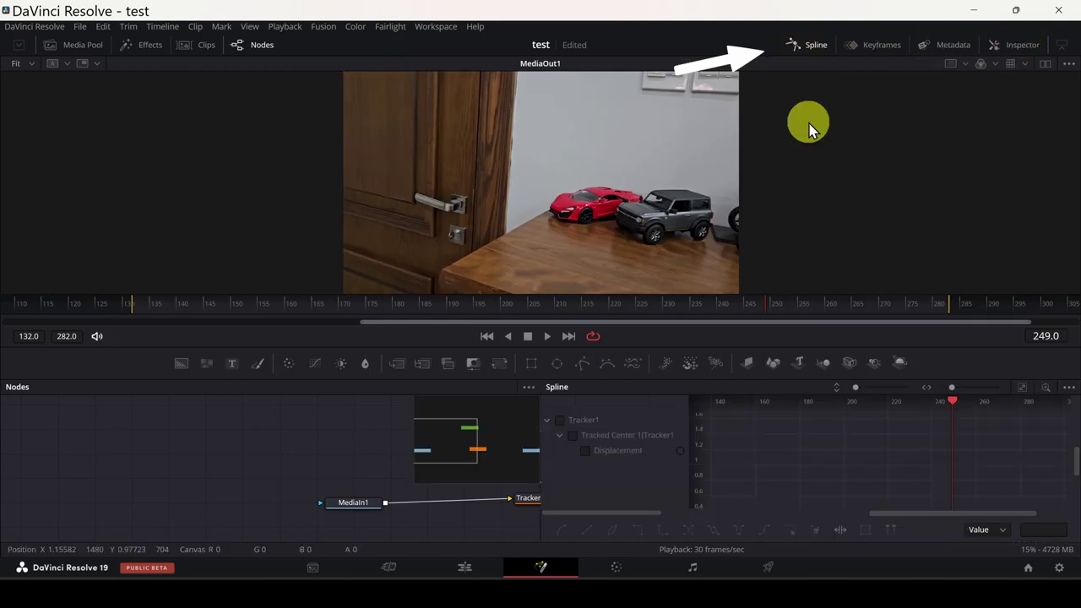
pyautogui.click(563, 426)
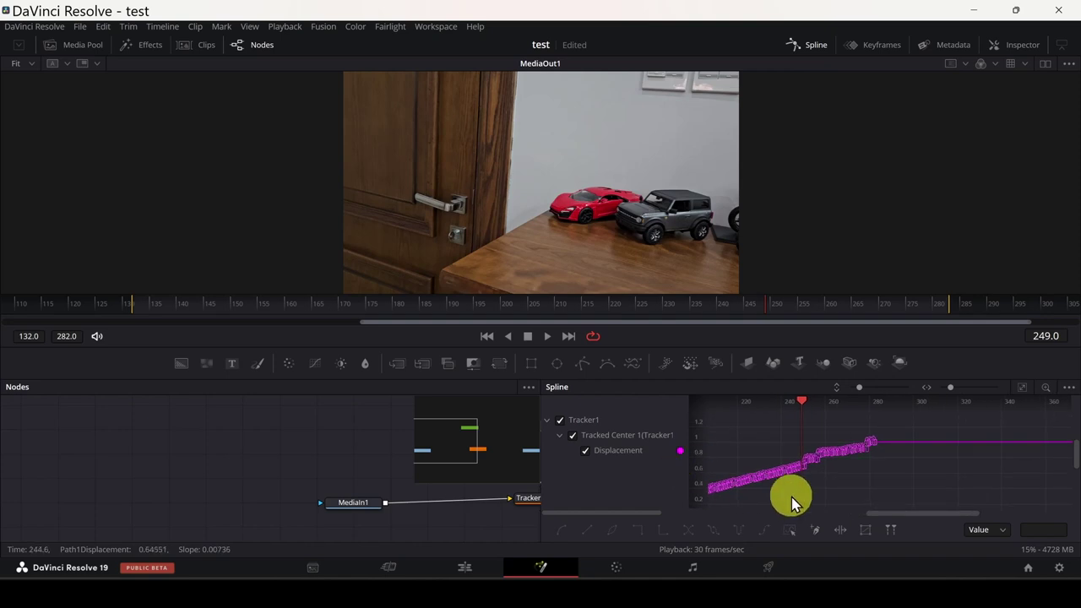
pyautogui.scroll(2, 815, 490)
pyautogui.scroll(2, 826, 483)
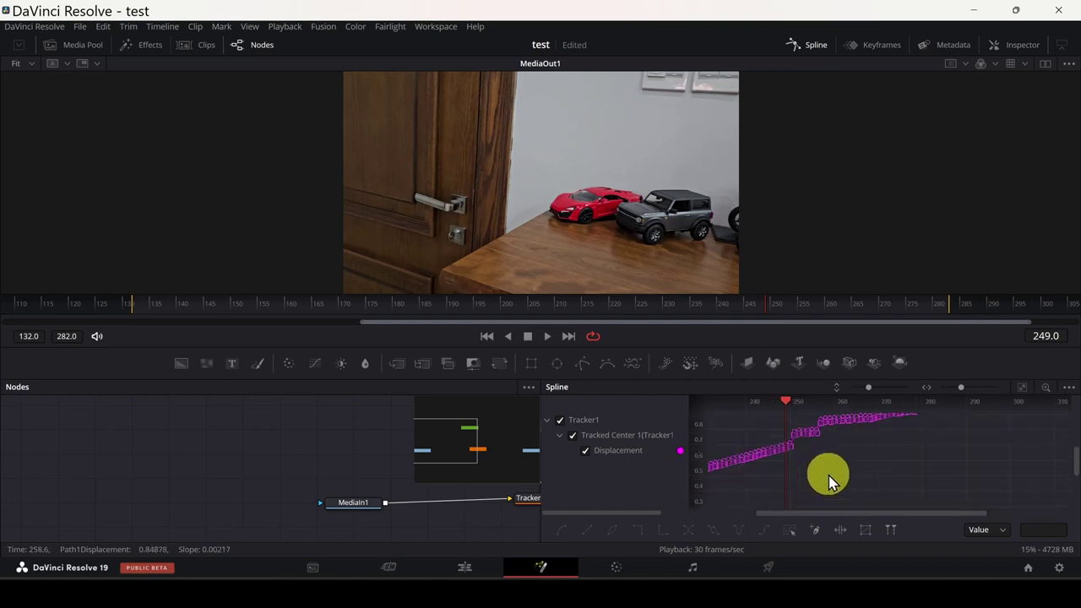
pyautogui.scroll(2, 879, 456)
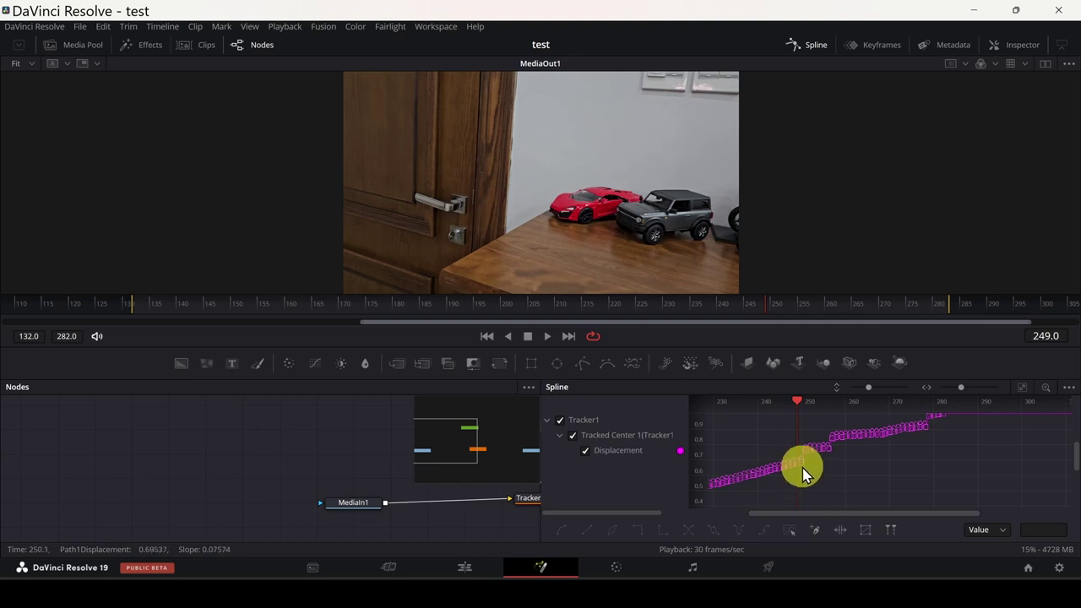
pyautogui.scroll(1, 828, 478)
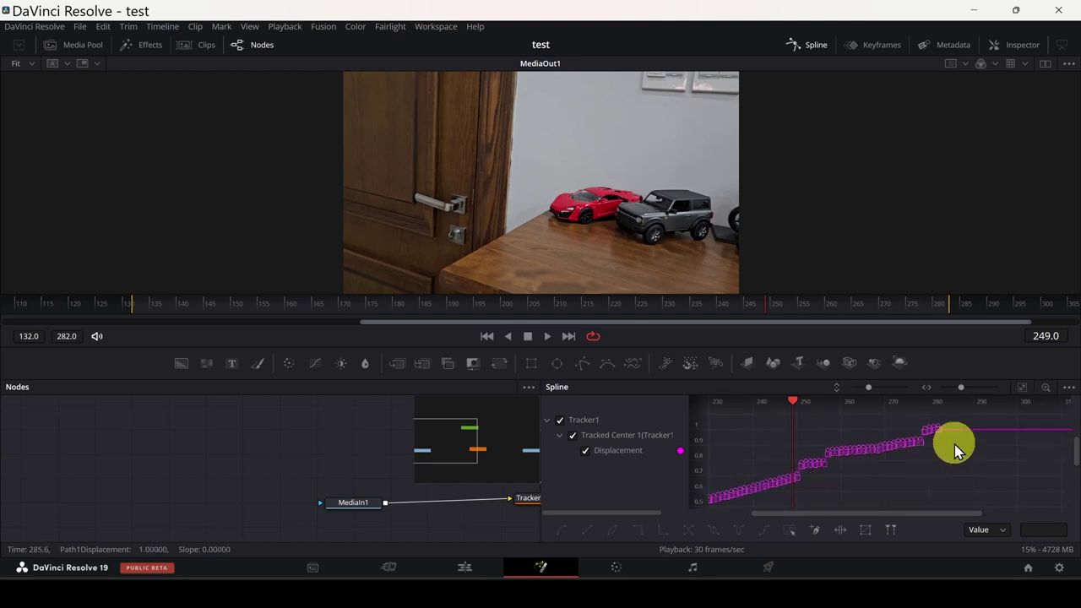
# Box-select and delete the faulty Displacement keyframes after frame 250.
pyautogui.moveTo(946, 493); pyautogui.dragTo(809, 439)
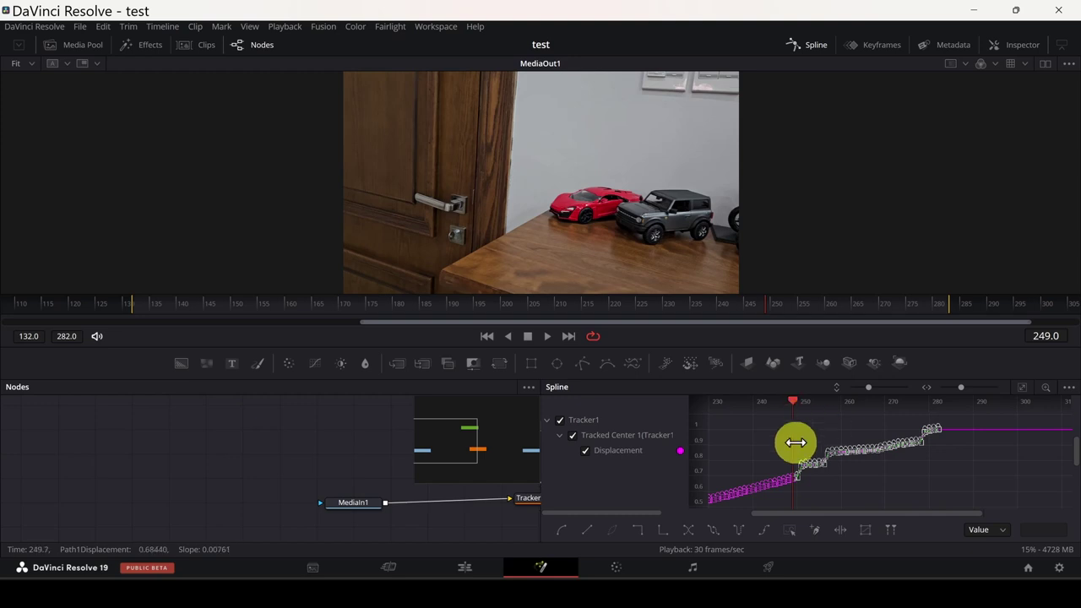
pyautogui.press('Delete')
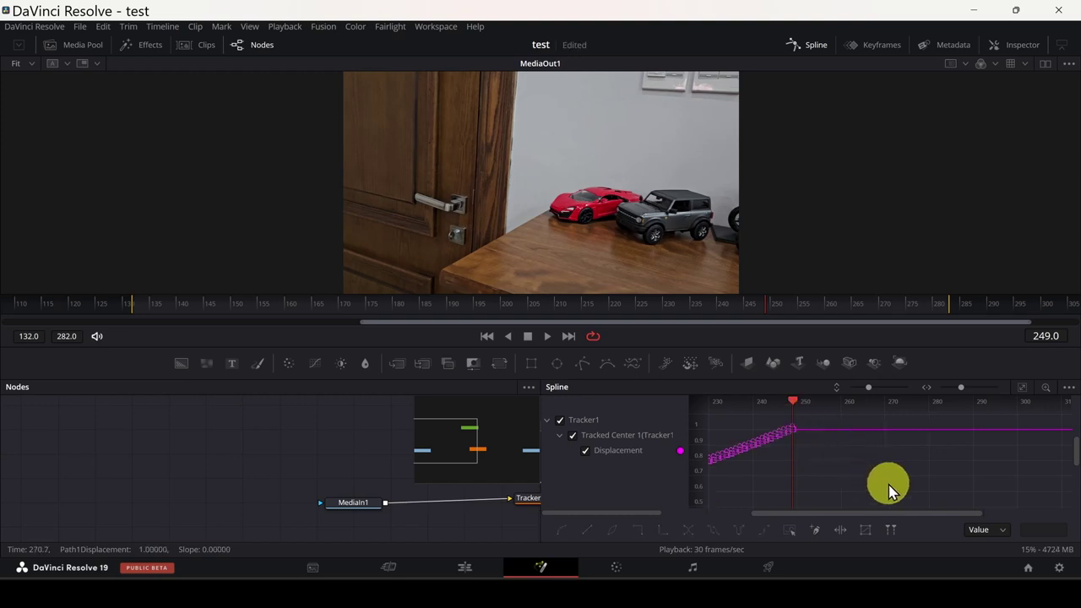
pyautogui.scroll(-1, 895, 482)
pyautogui.scroll(-1, 921, 480)
pyautogui.scroll(-1, 954, 469)
pyautogui.scroll(-1, 927, 476)
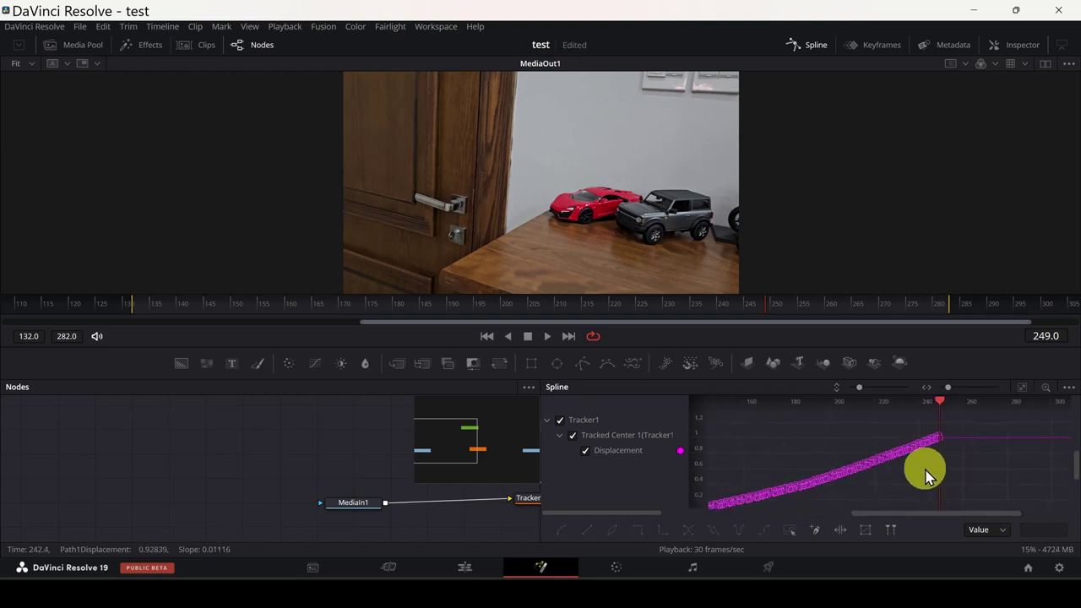
# Apply Gradient Extrapolation to the Displacement curve and scrub to frame 281 to verify tracking.
pyautogui.rightClick(797, 451)
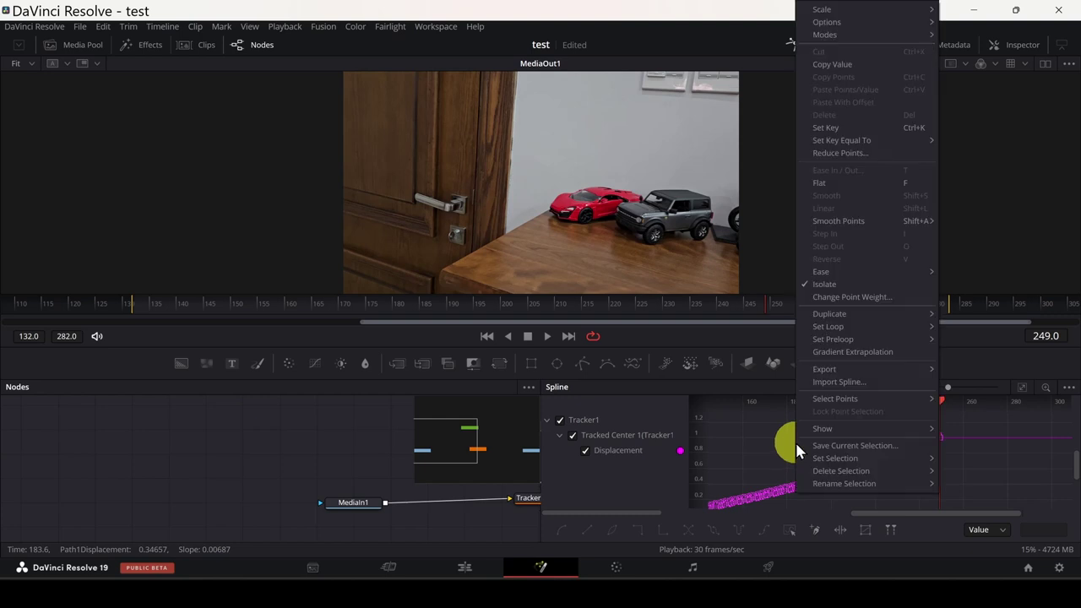
pyautogui.click(897, 351)
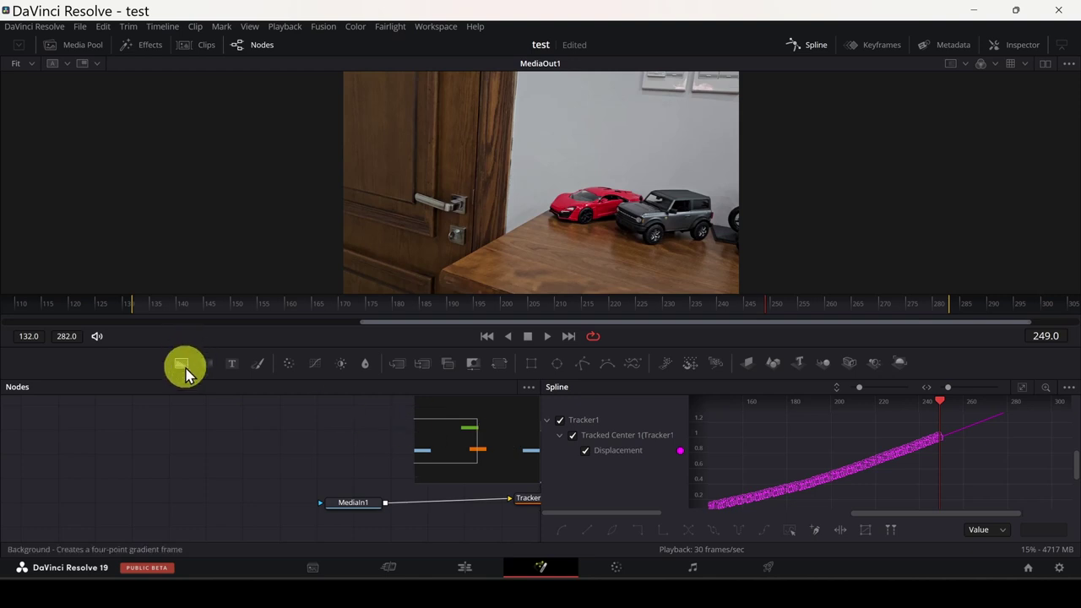
pyautogui.click(420, 305)
pyautogui.moveTo(420, 306); pyautogui.dragTo(800, 311)
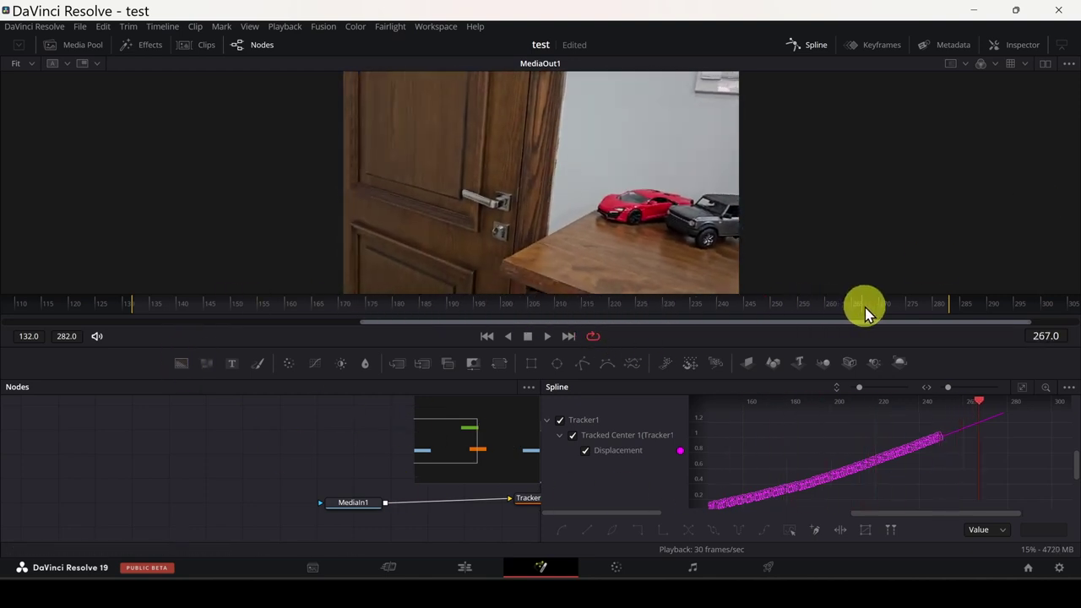
pyautogui.moveTo(800, 311); pyautogui.dragTo(939, 307)
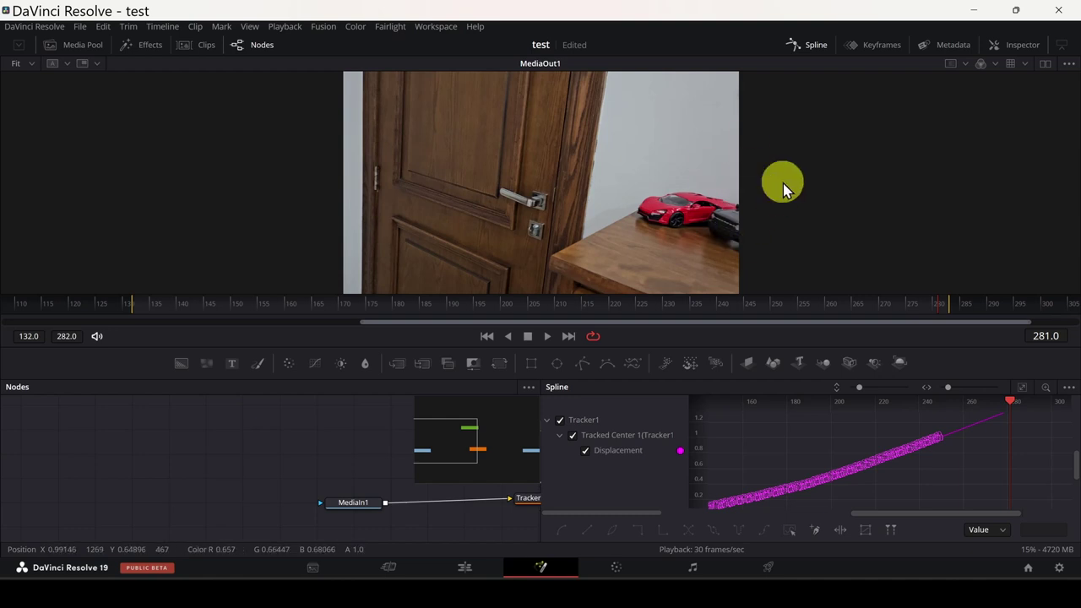